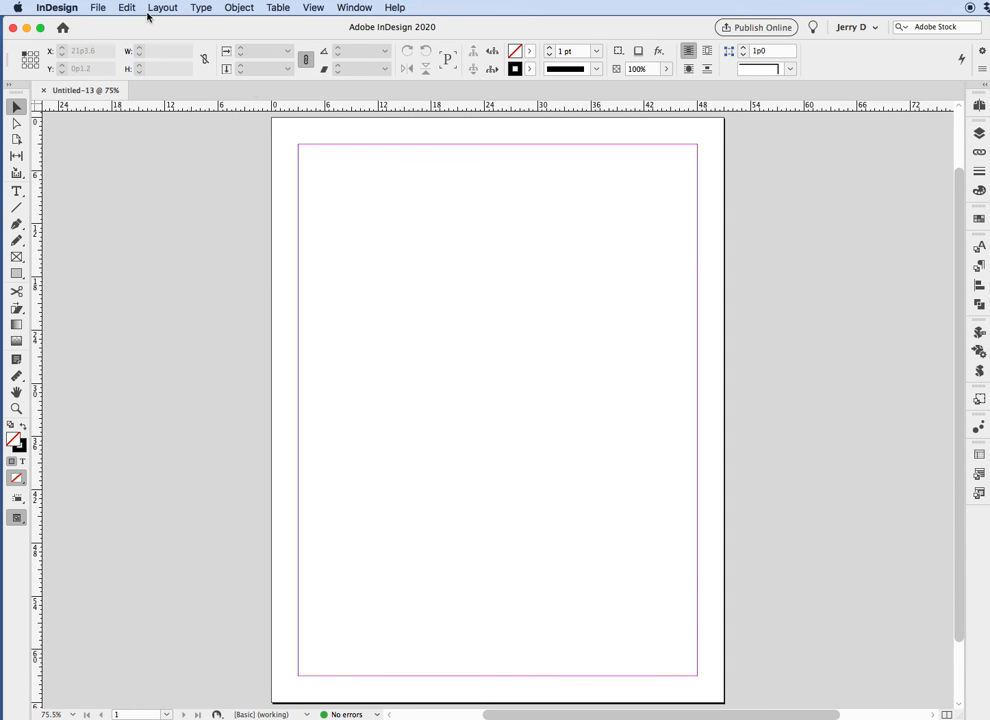
- Place RealEstate.jpg on the page at full size, starting from the page's upper-left corner
left_click(97, 7)
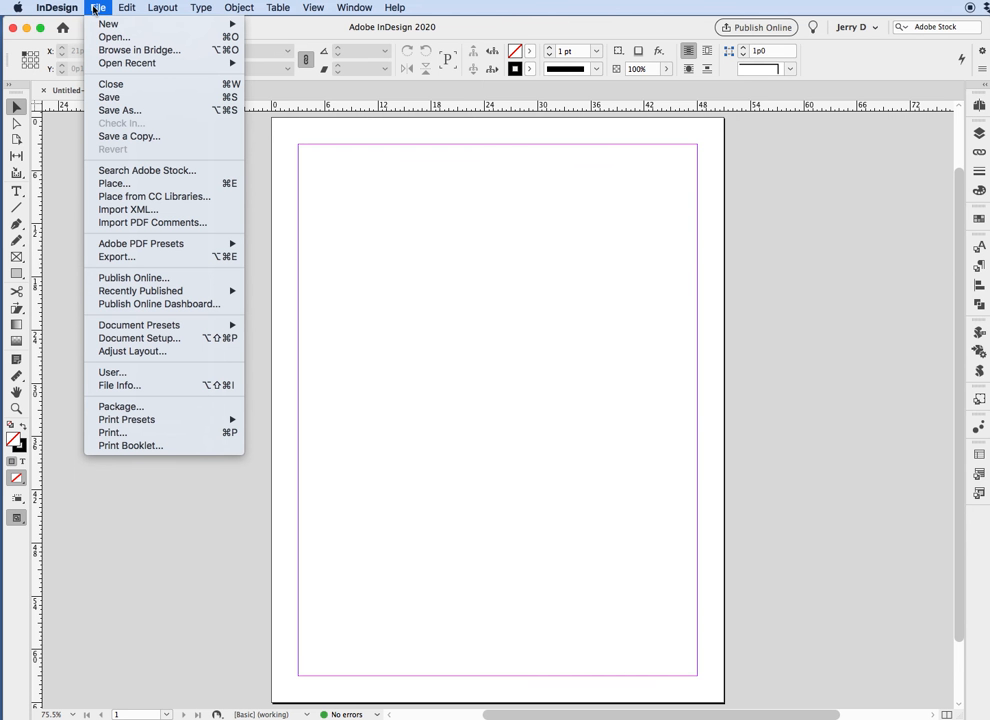
left_click(102, 184)
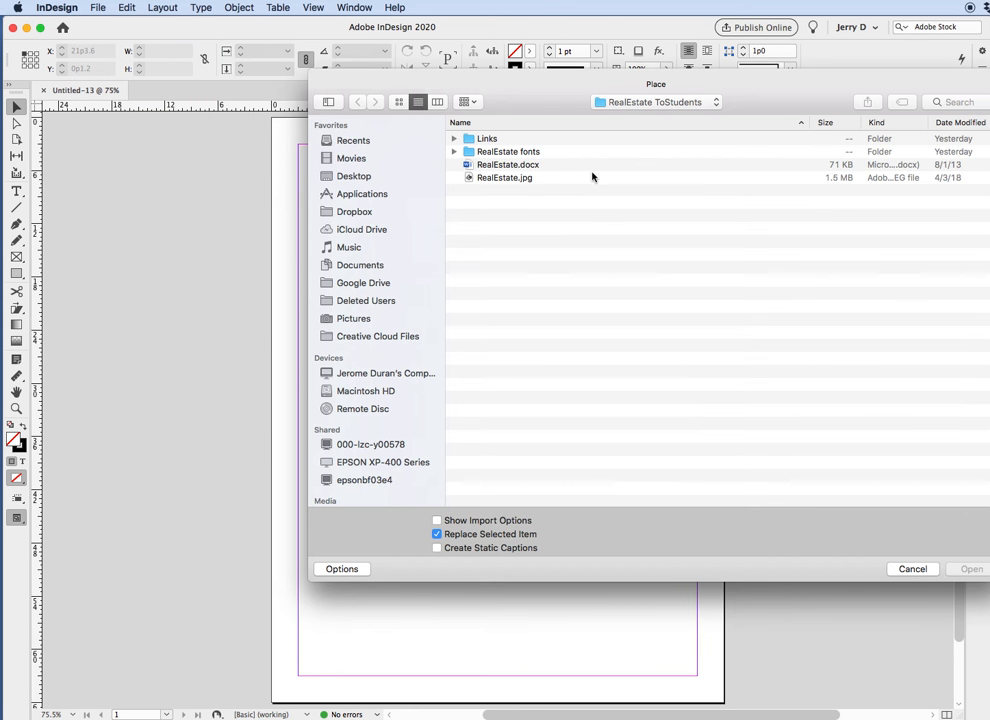
left_click(513, 179)
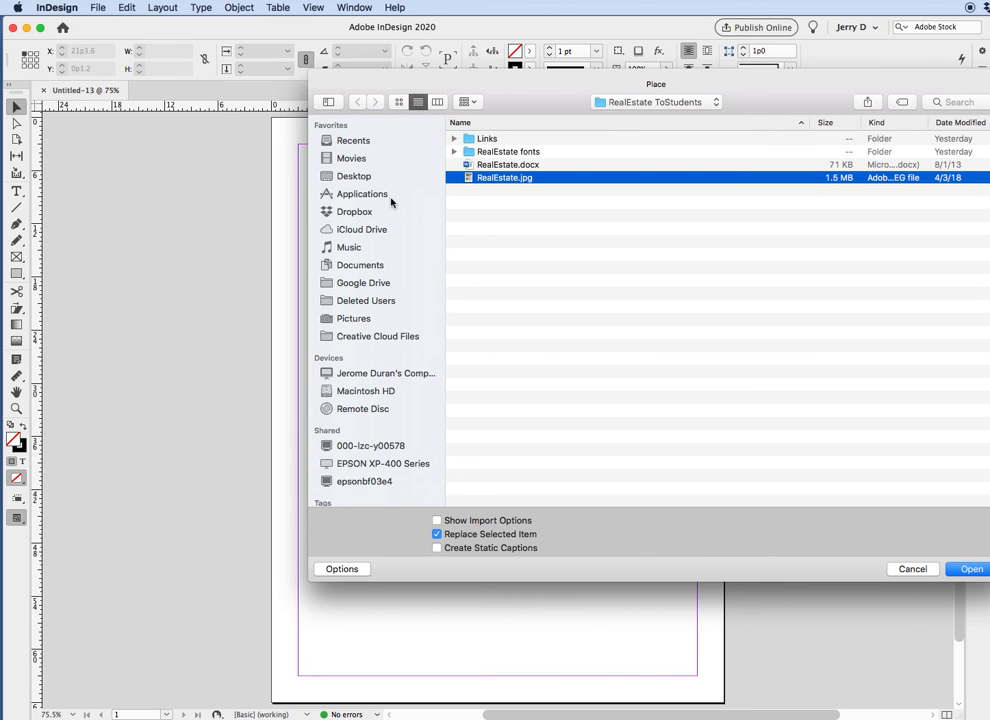
left_click(965, 570)
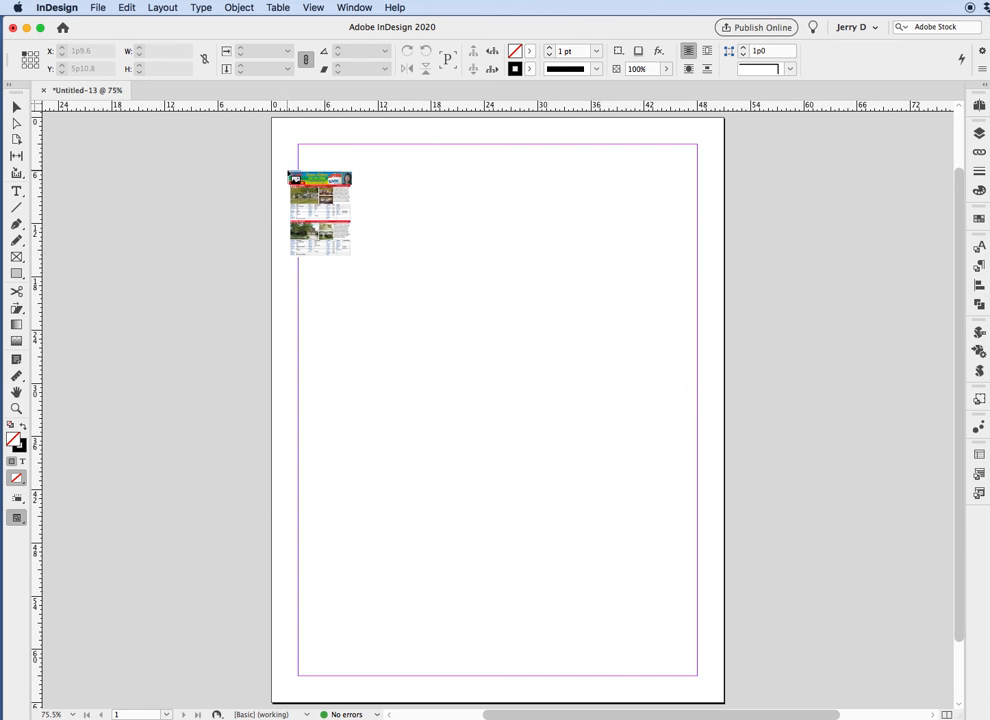
left_click(273, 120)
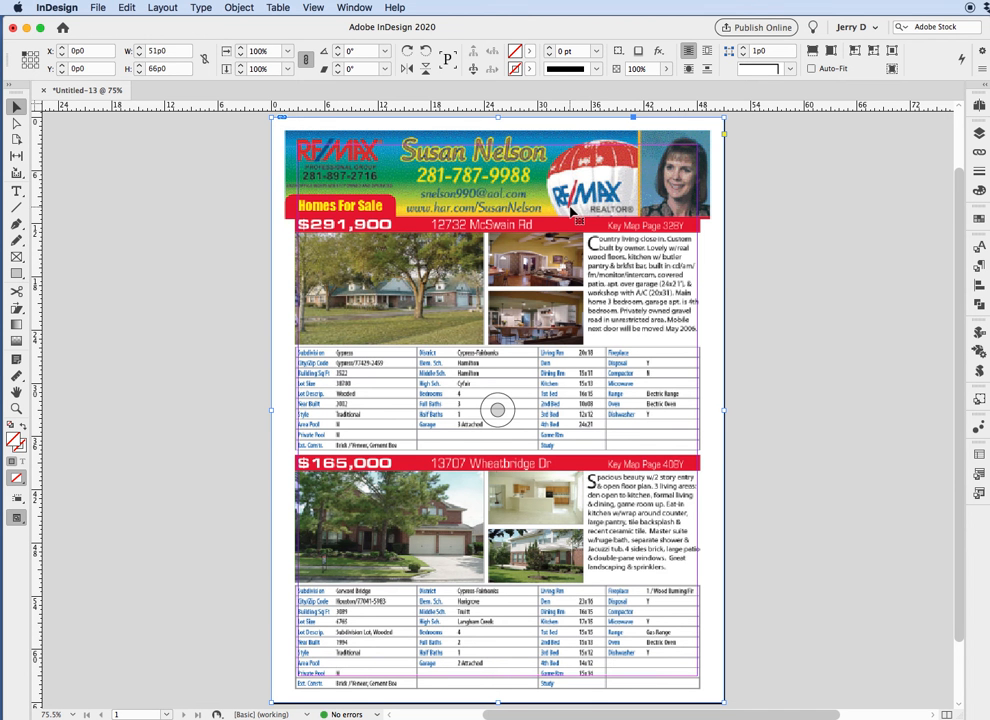
- Measure the gaps from the page's top and left edges to the header banner with the Measure tool
left_click(25, 383)
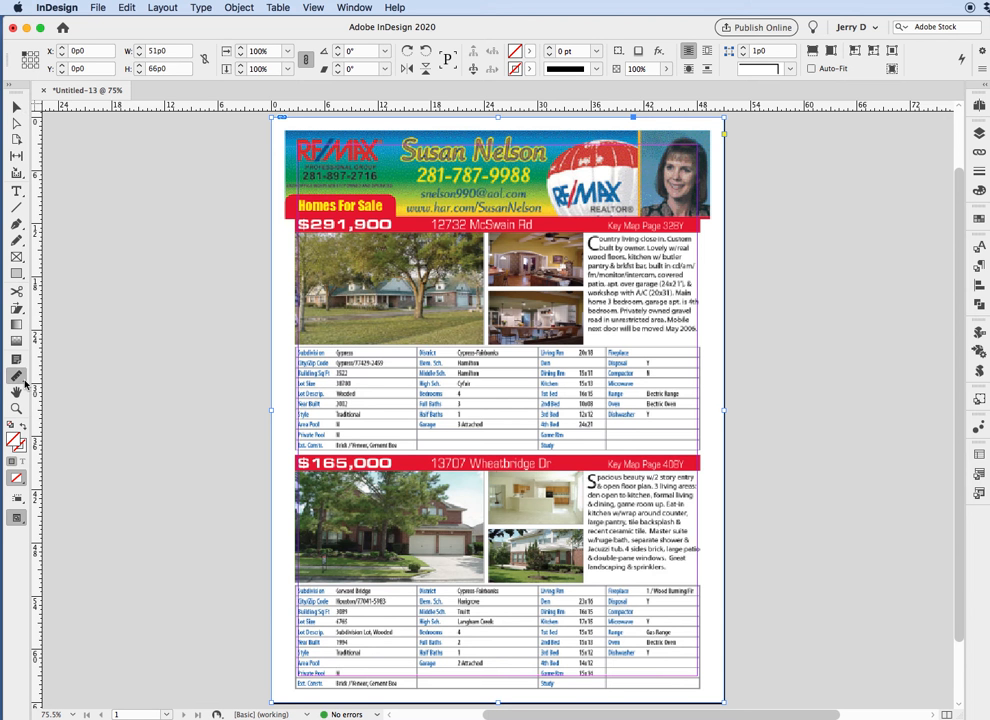
left_click(25, 383)
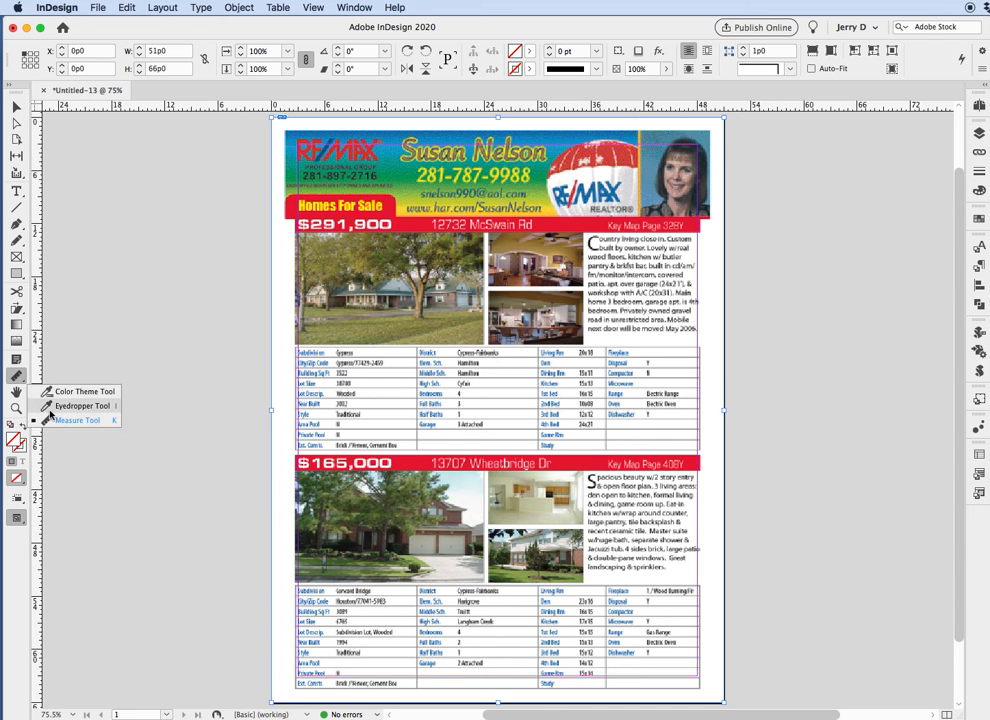
left_click(40, 408)
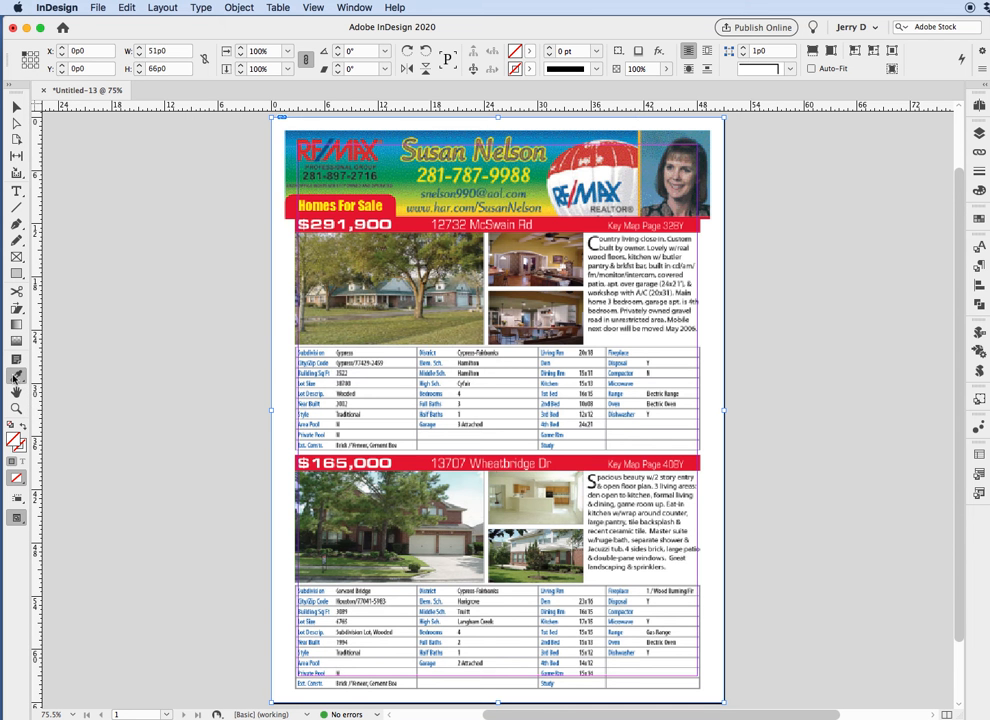
left_click(17, 379)
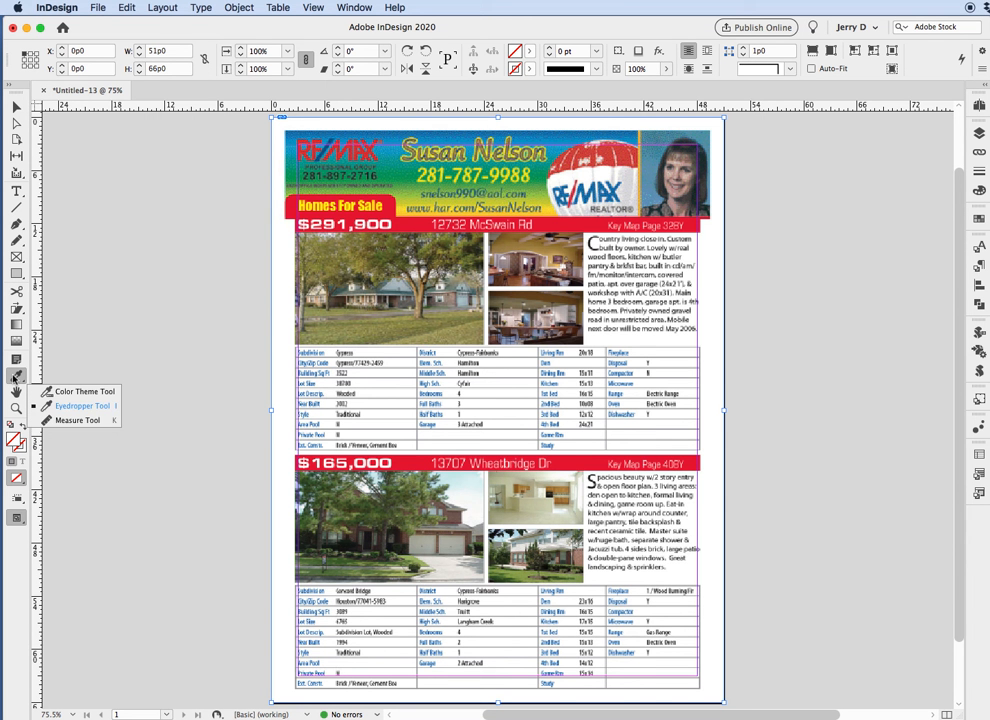
left_click(61, 421)
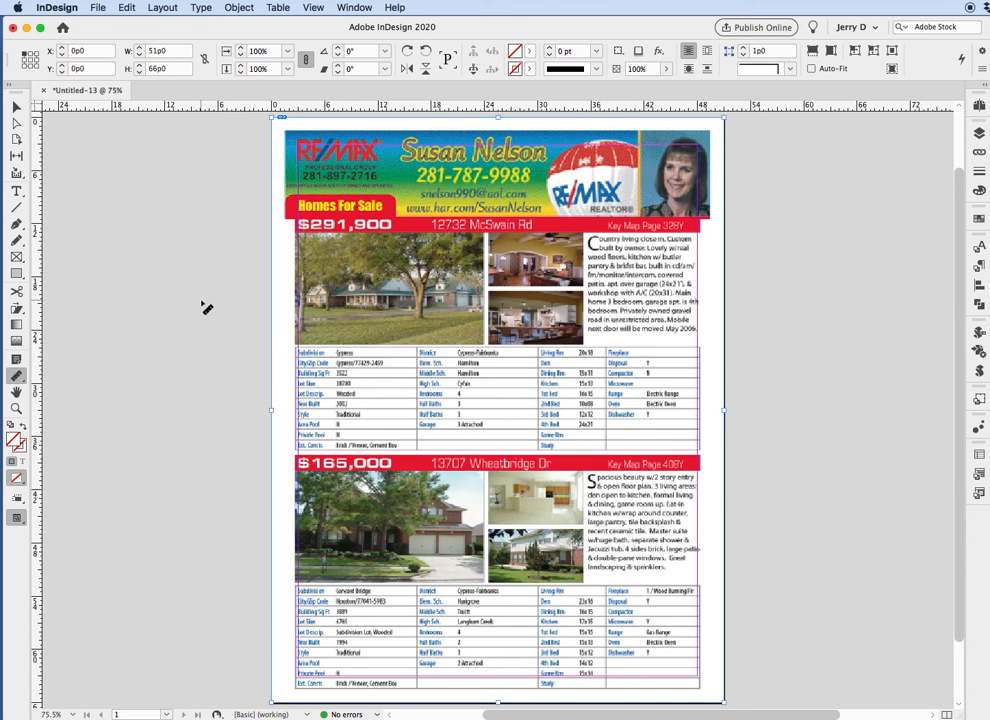
key("super+space")
left_click_drag(260, 122, 283, 323)
key("space")
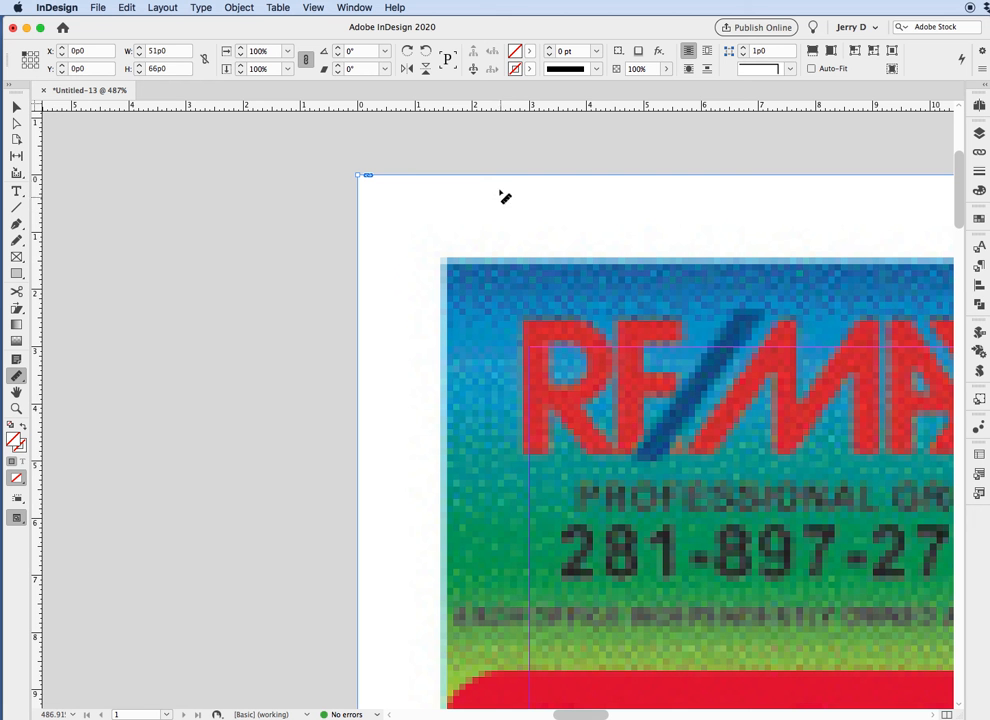
left_click_drag(498, 176, 498, 261)
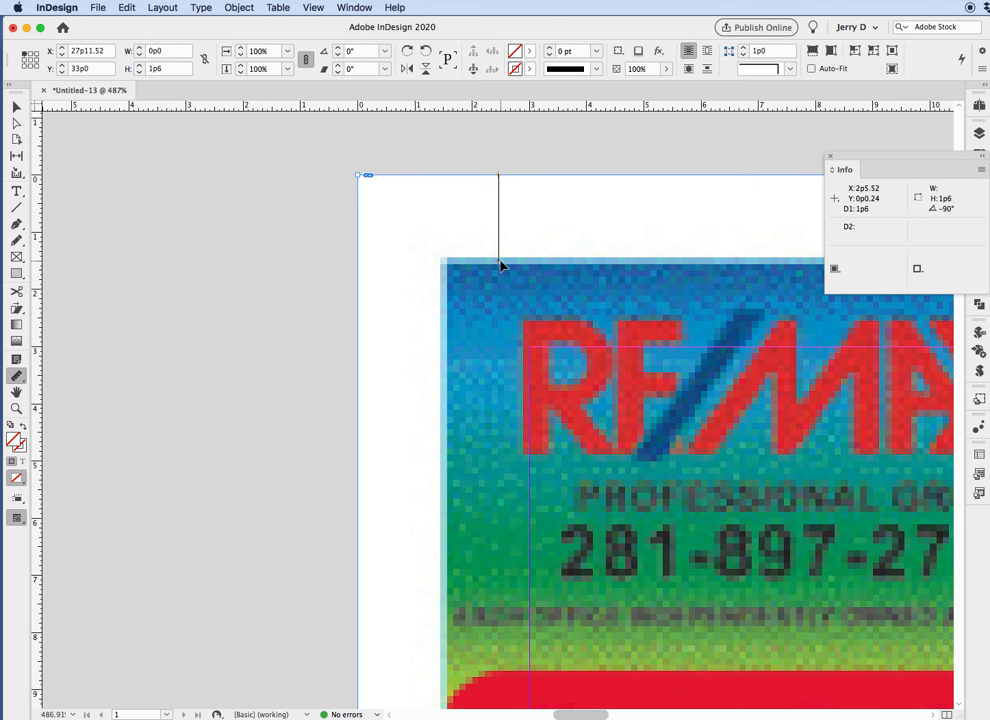
left_click_drag(498, 261, 498, 261)
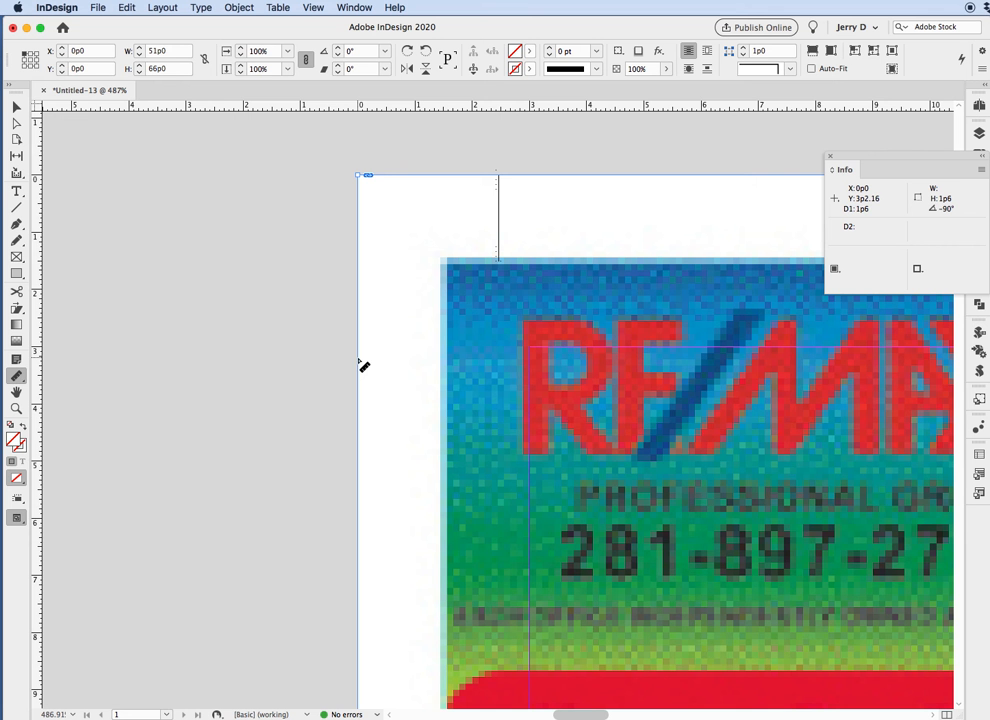
left_click_drag(357, 356, 445, 357)
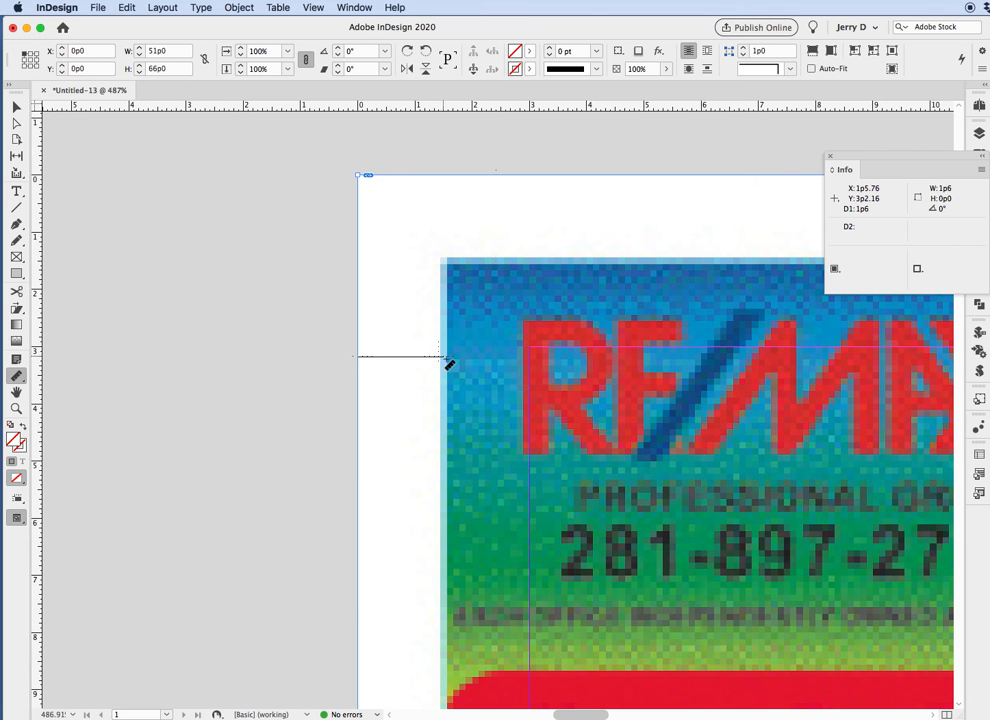
key("super+0")
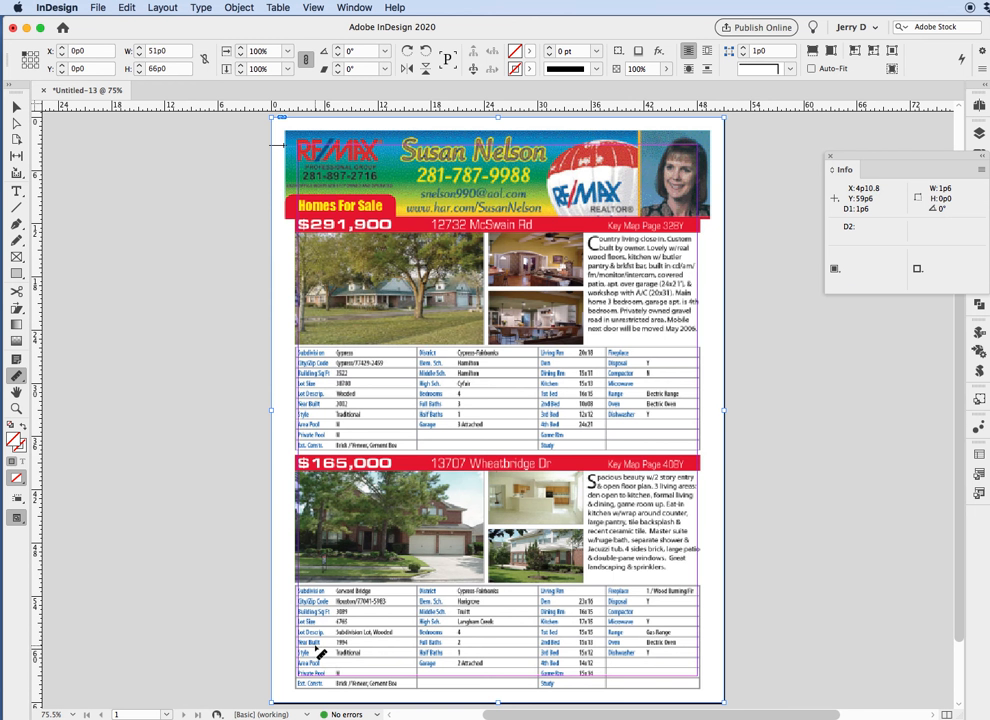
- Measure the gap between the lower table's bottom edge and the page's bottom edge
left_click_drag(254, 674, 338, 714)
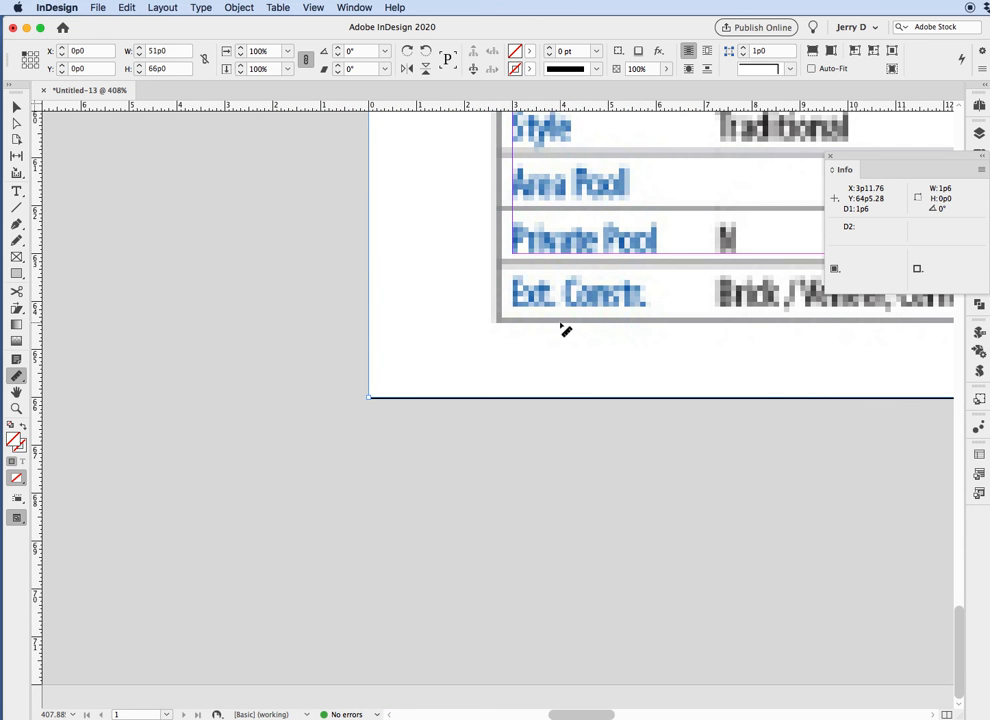
left_click_drag(560, 322, 561, 401)
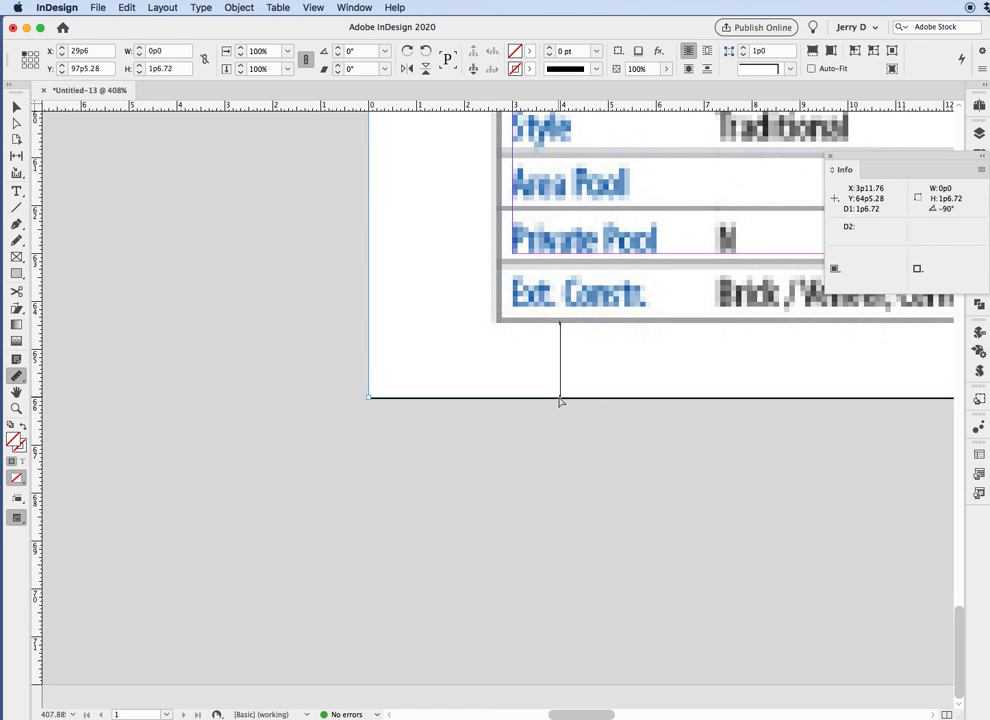
left_click_drag(559, 398, 561, 399)
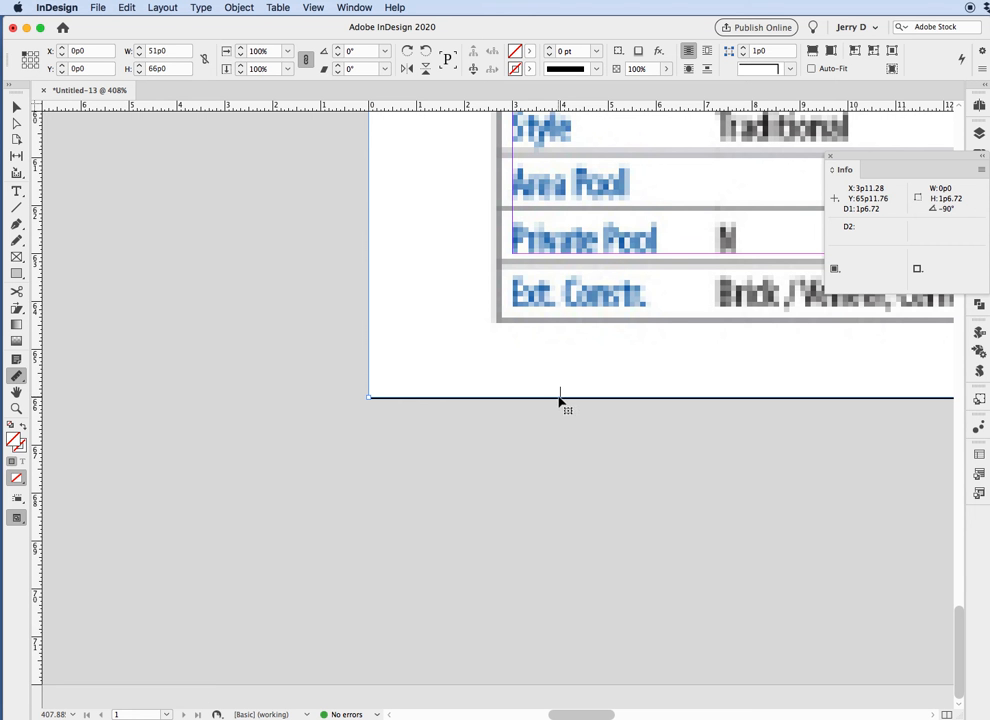
key("super+0")
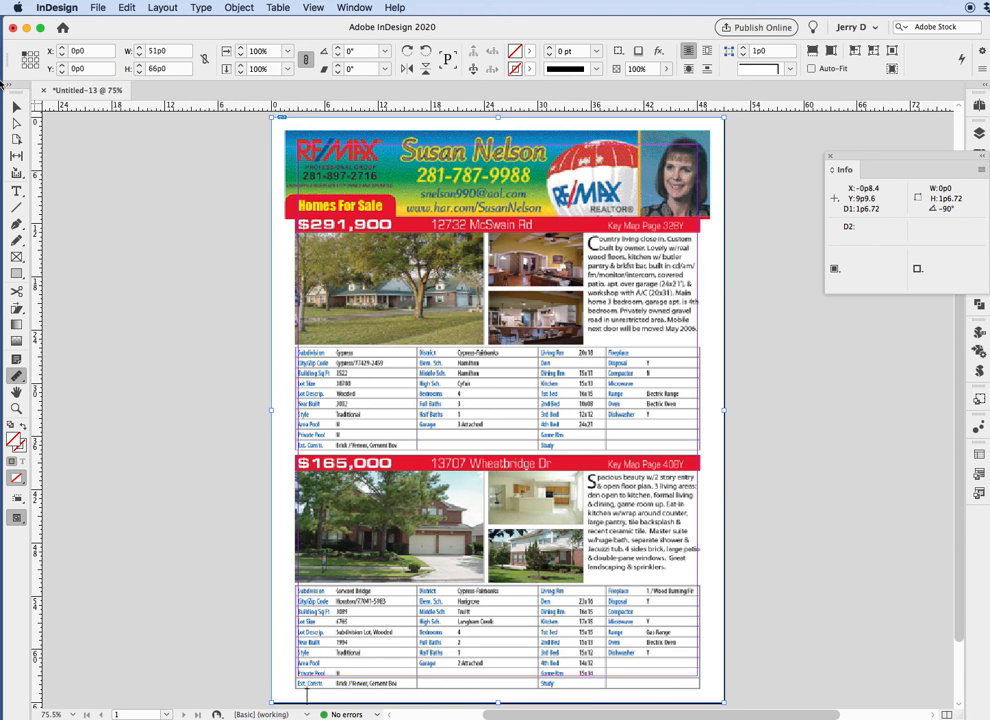
- Set the page's top margin to 1p6
left_click(160, 8)
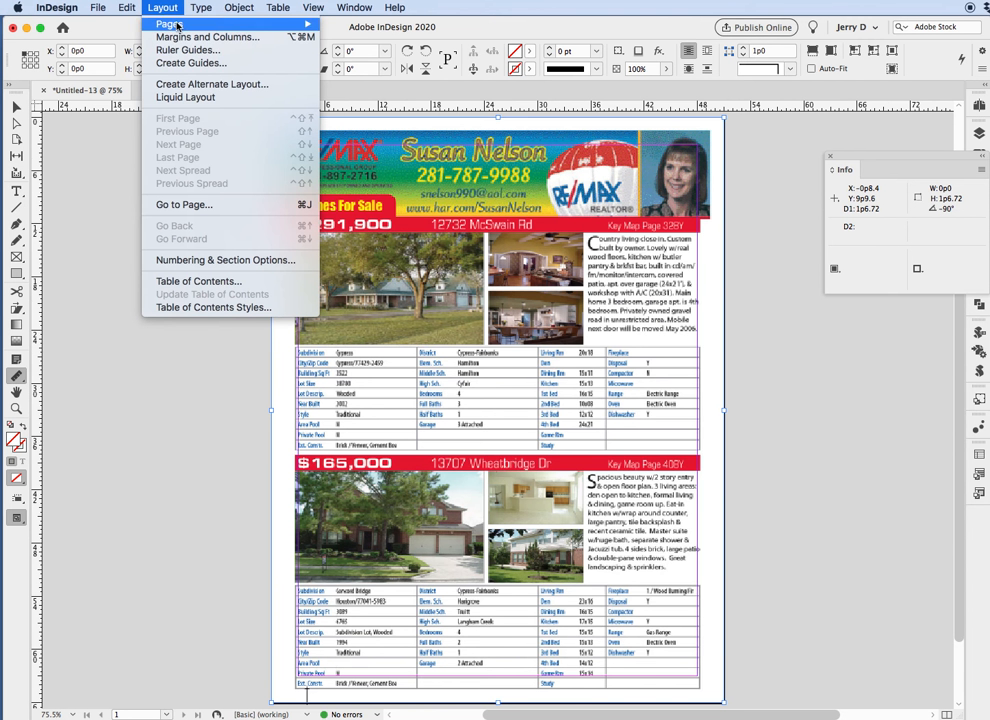
left_click(180, 37)
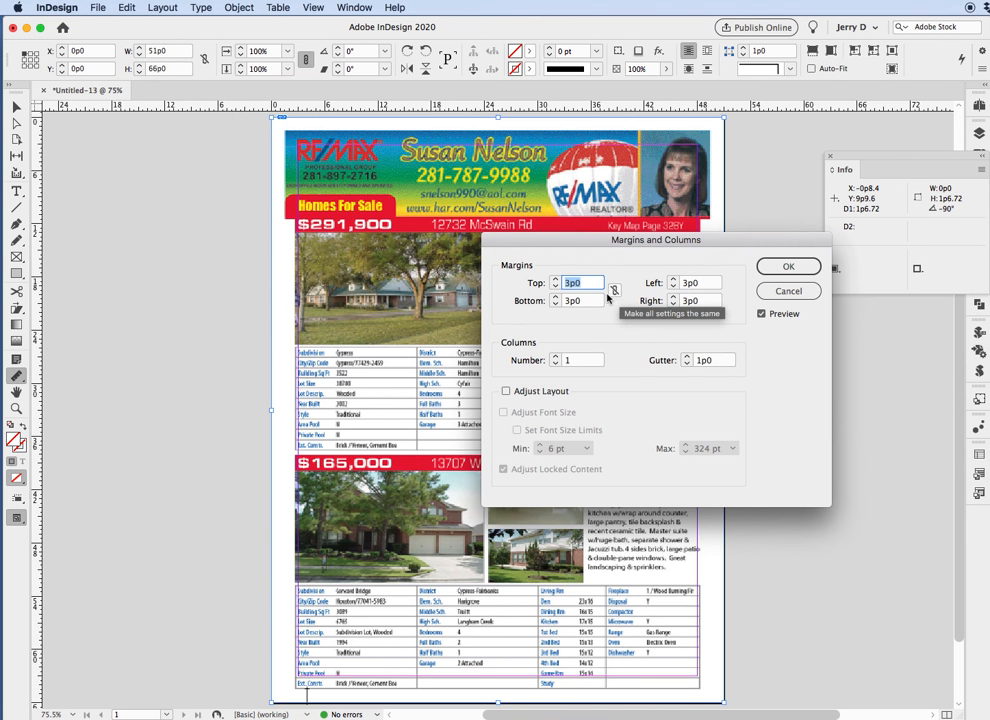
key("BackSpace")
type("1p6")
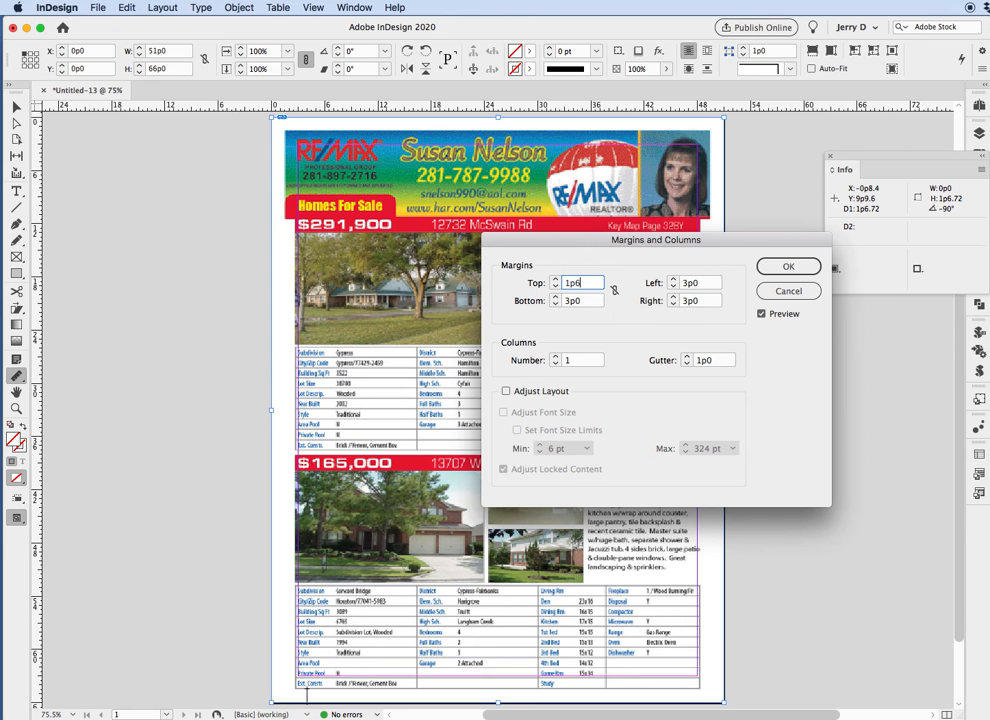
key("Return")
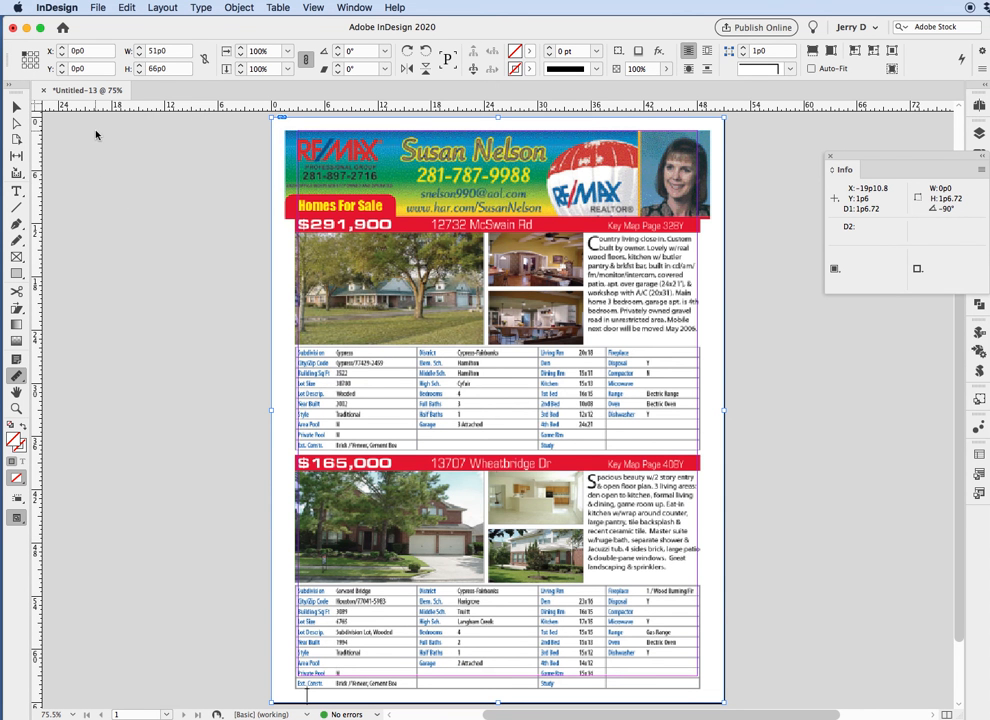
- Link the margin settings so that all four page margins are 1p6
key("super+alt+m")
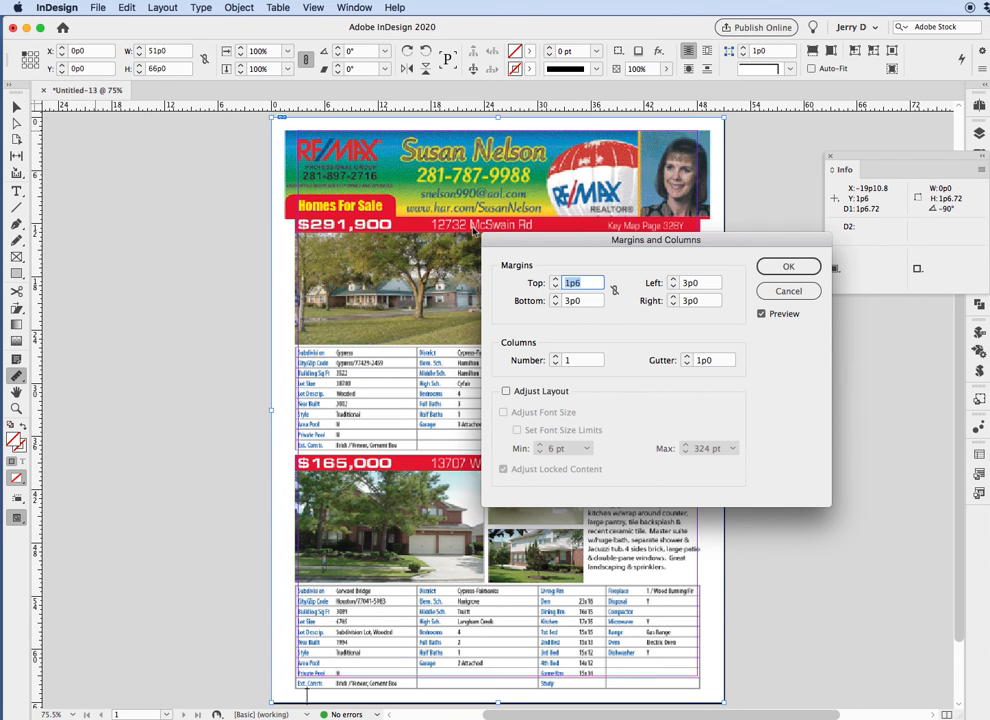
left_click(614, 290)
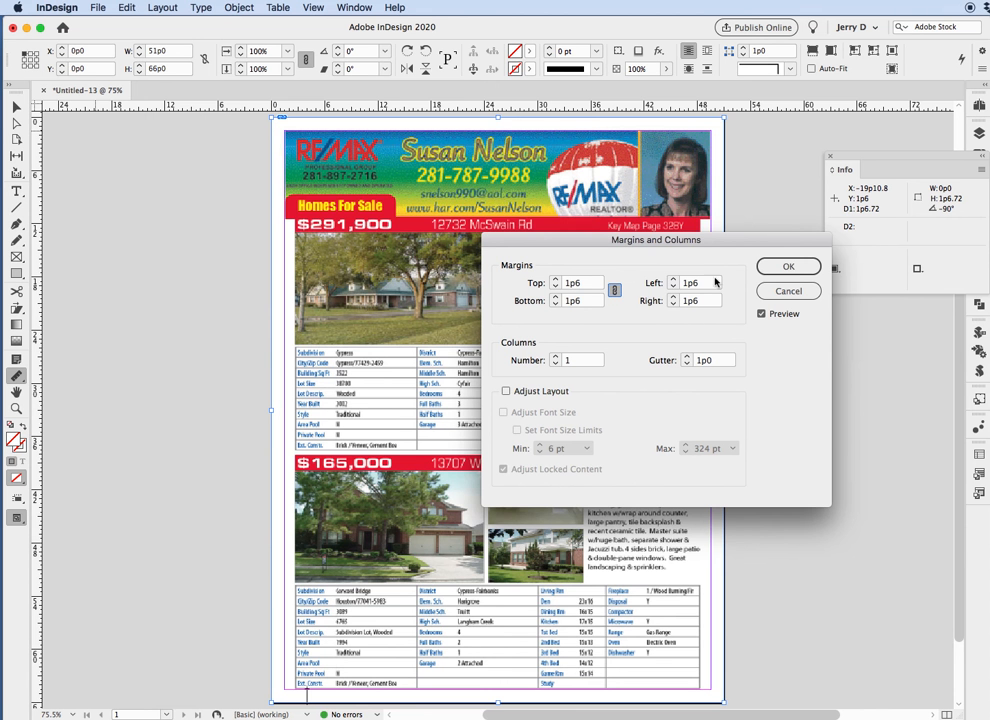
left_click(789, 267)
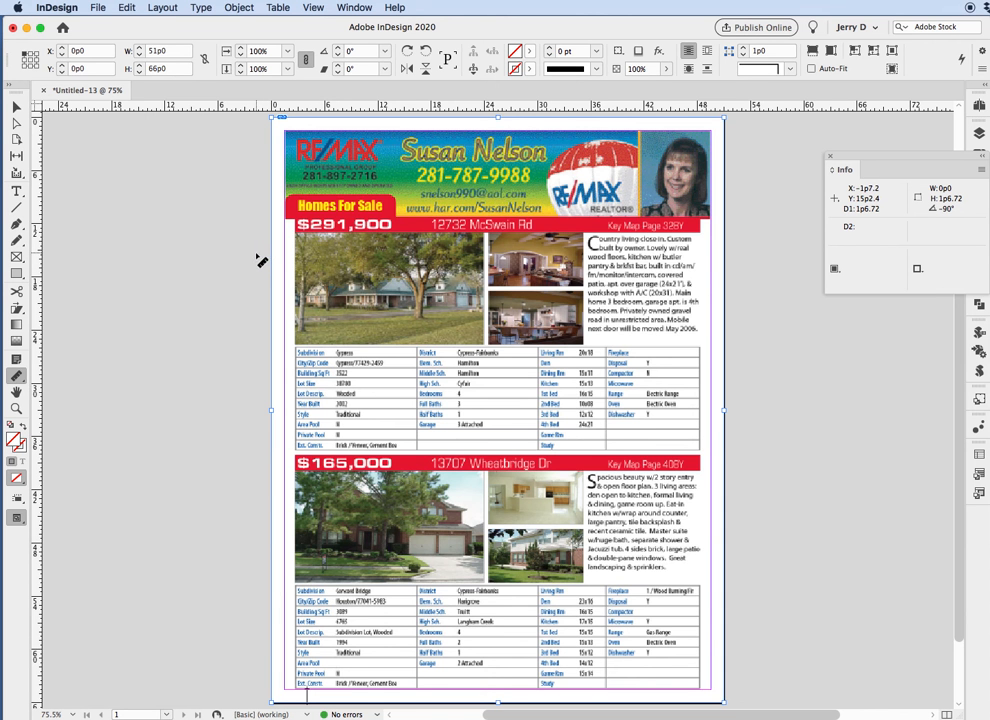
- Measure the distance from the page's left edge to the upper listing's large house photo
key("super+space")
left_click_drag(264, 236, 334, 302)
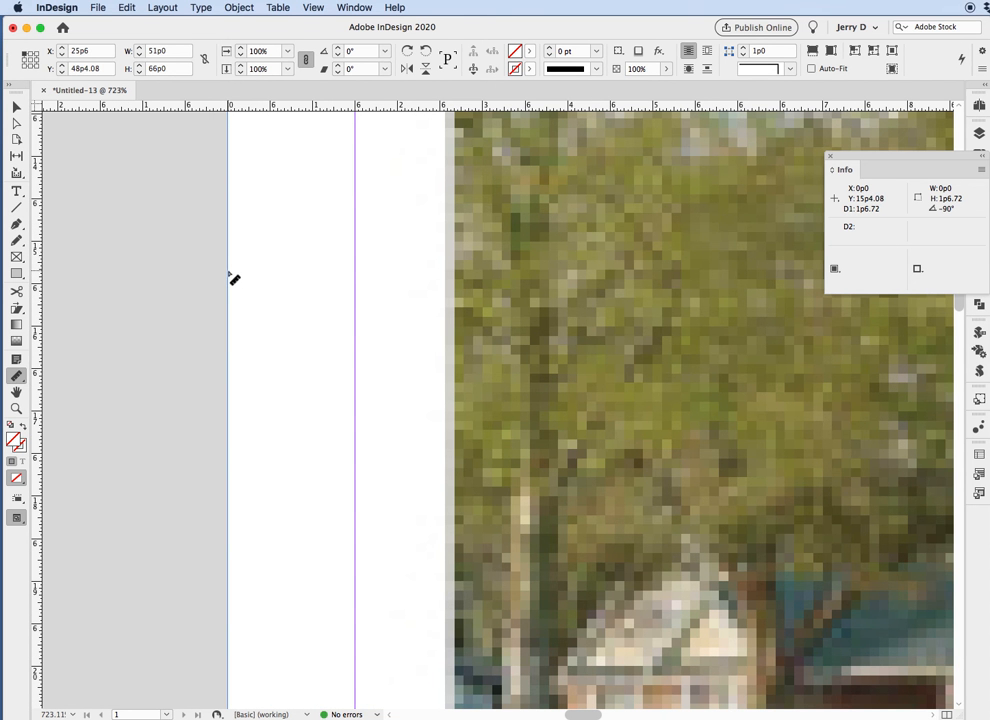
left_click_drag(229, 270, 452, 272)
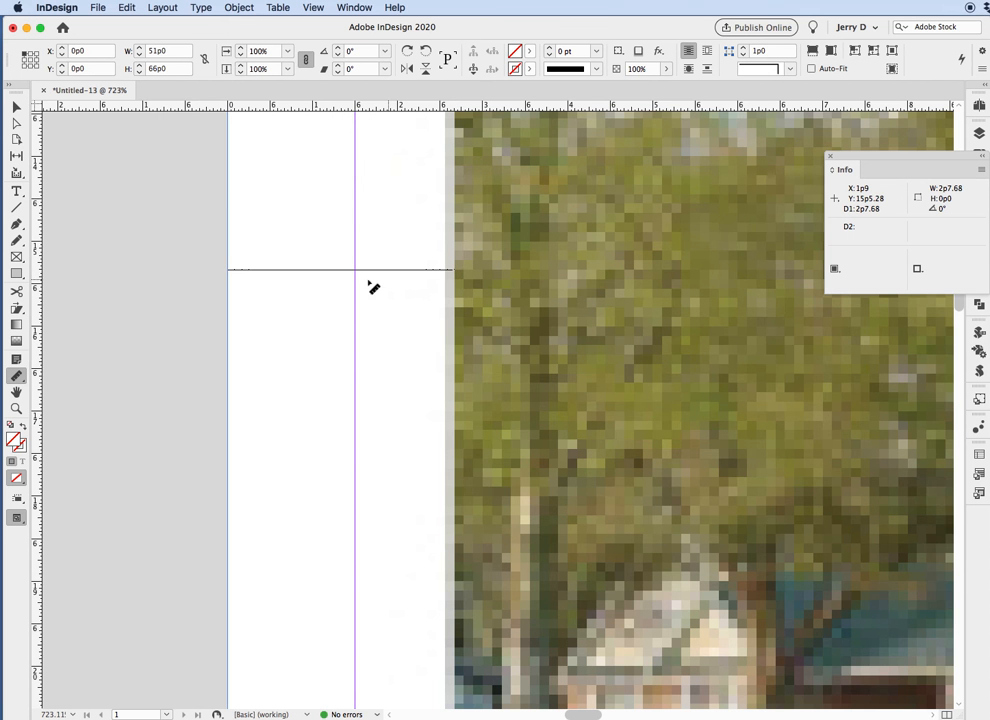
key("super+0")
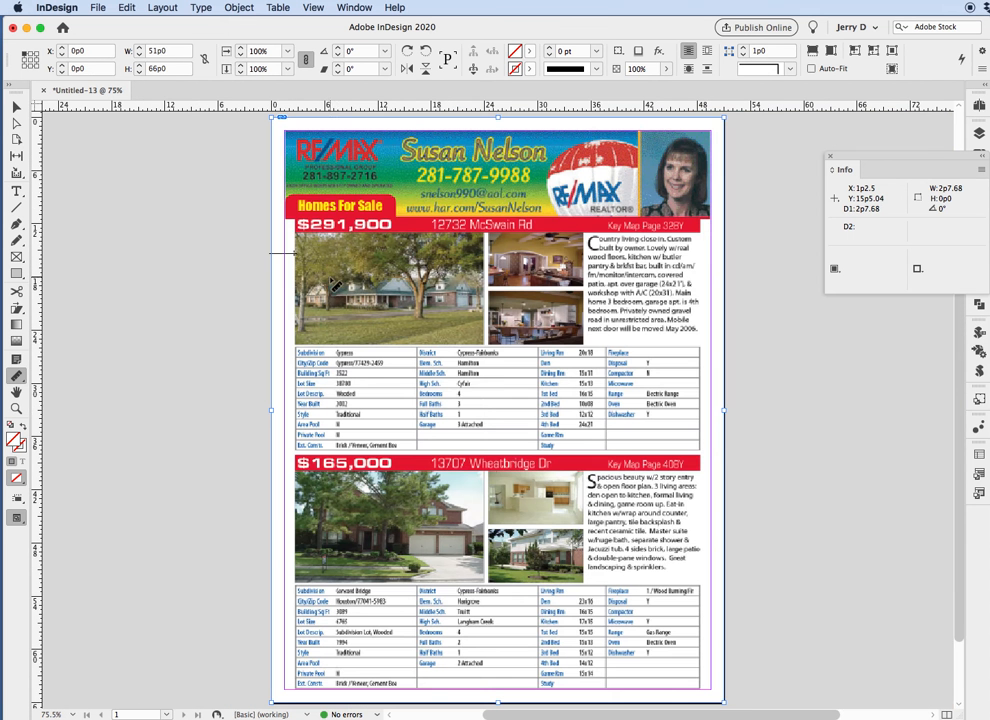
- Unlink the margin settings and set the left and right page margins to 2p7
left_click(152, 7)
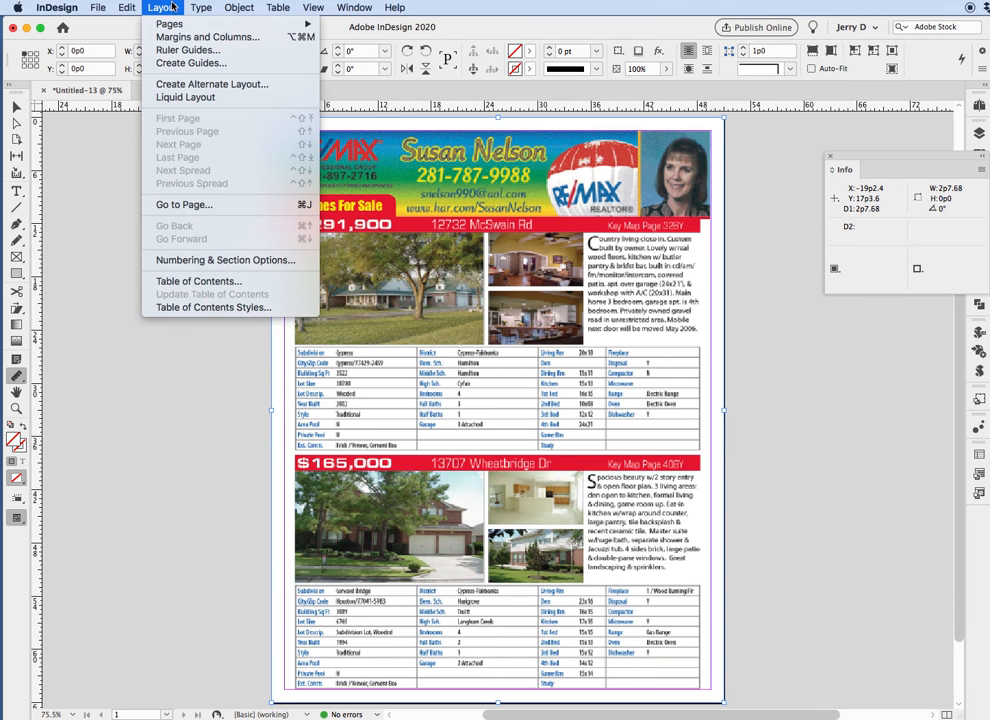
left_click(174, 37)
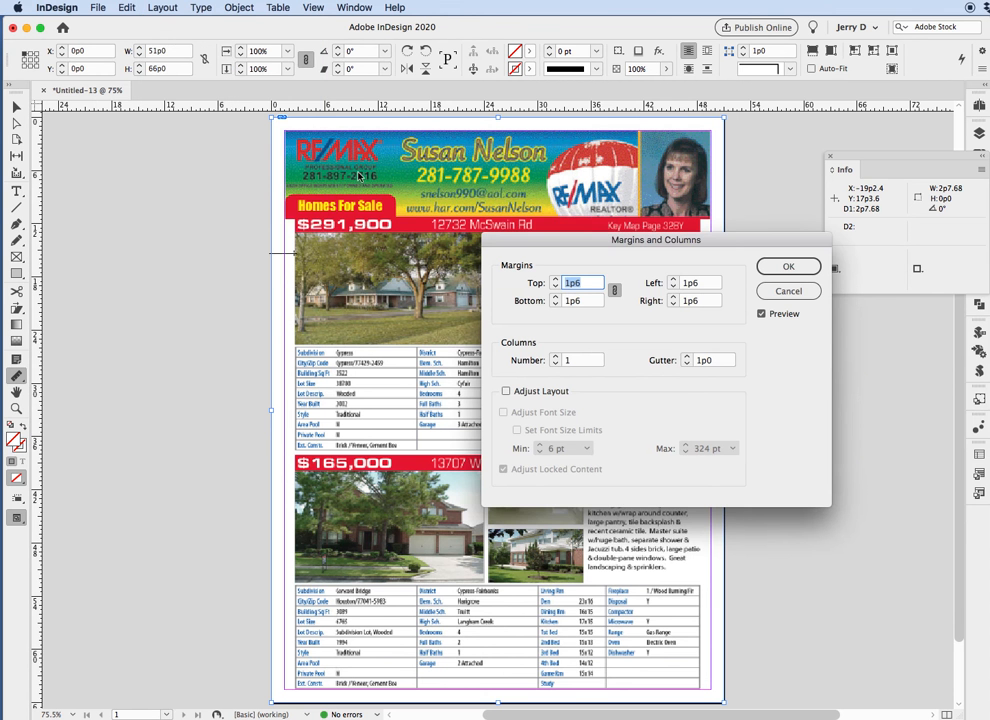
left_click(616, 291)
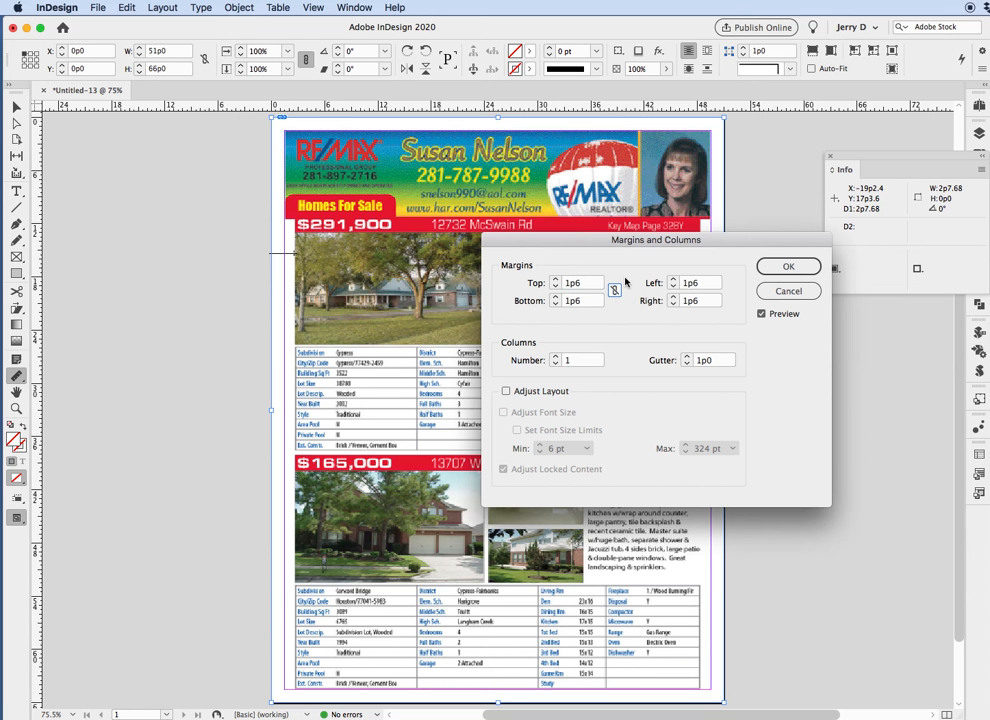
double_click(706, 289)
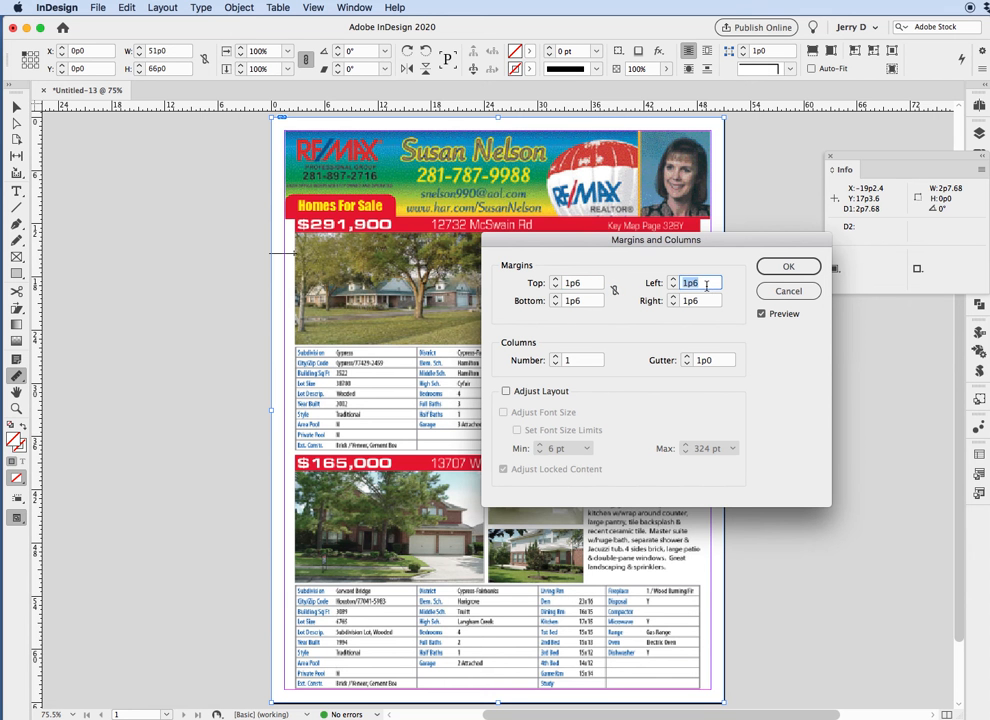
type("2p7")
key("Tab")
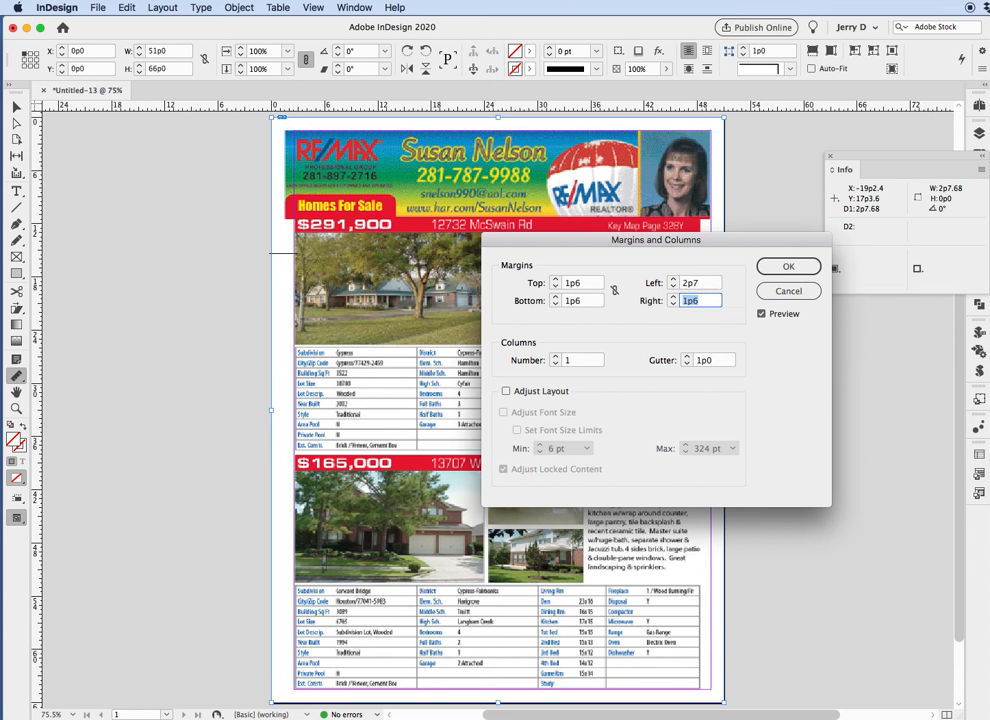
type("2p7")
key("Return")
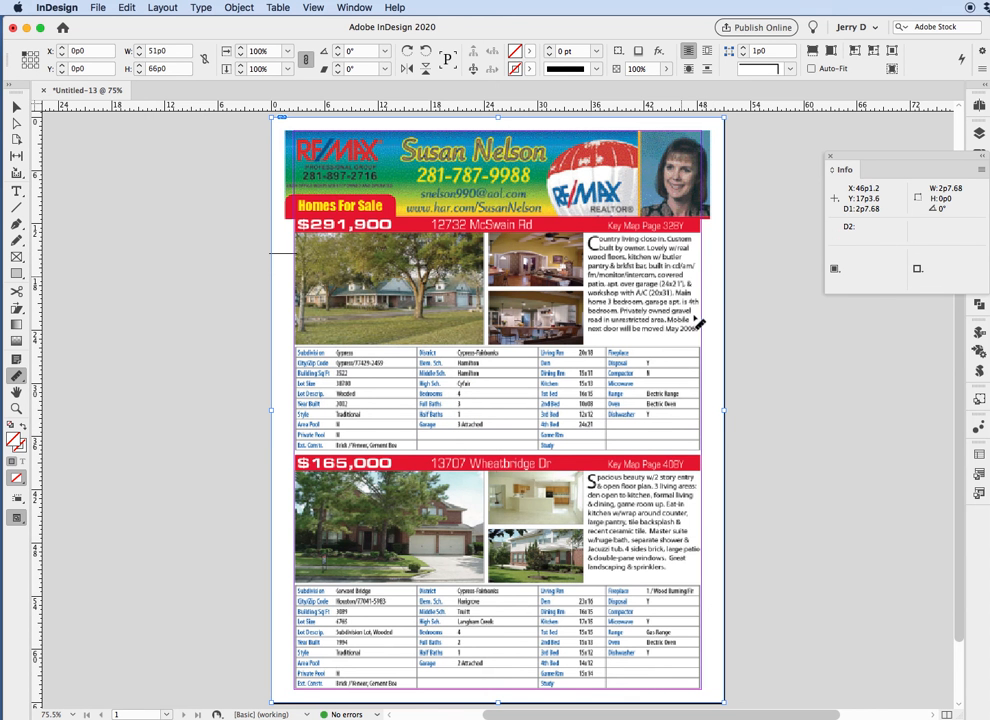
- Rename Layer 1 as background
left_click(17, 112)
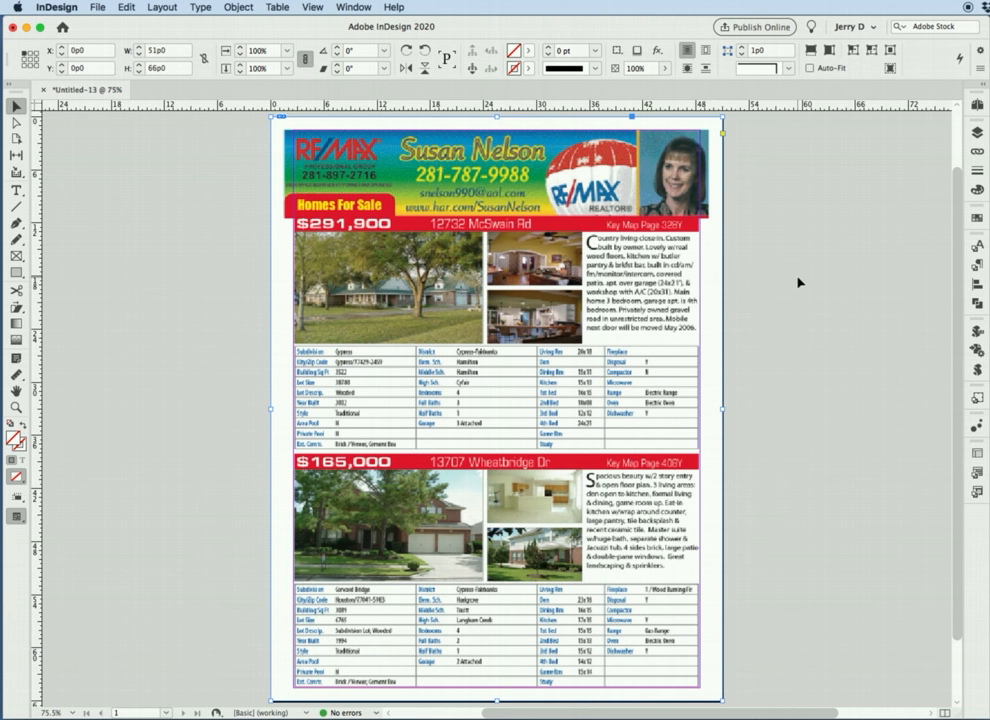
left_click(977, 132)
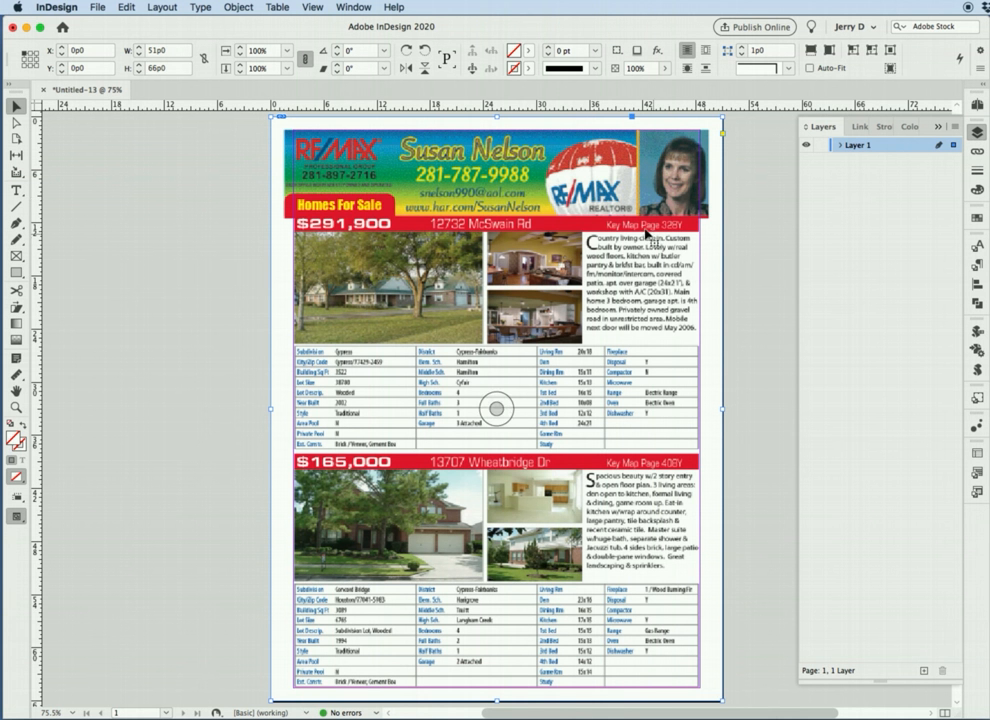
double_click(851, 147)
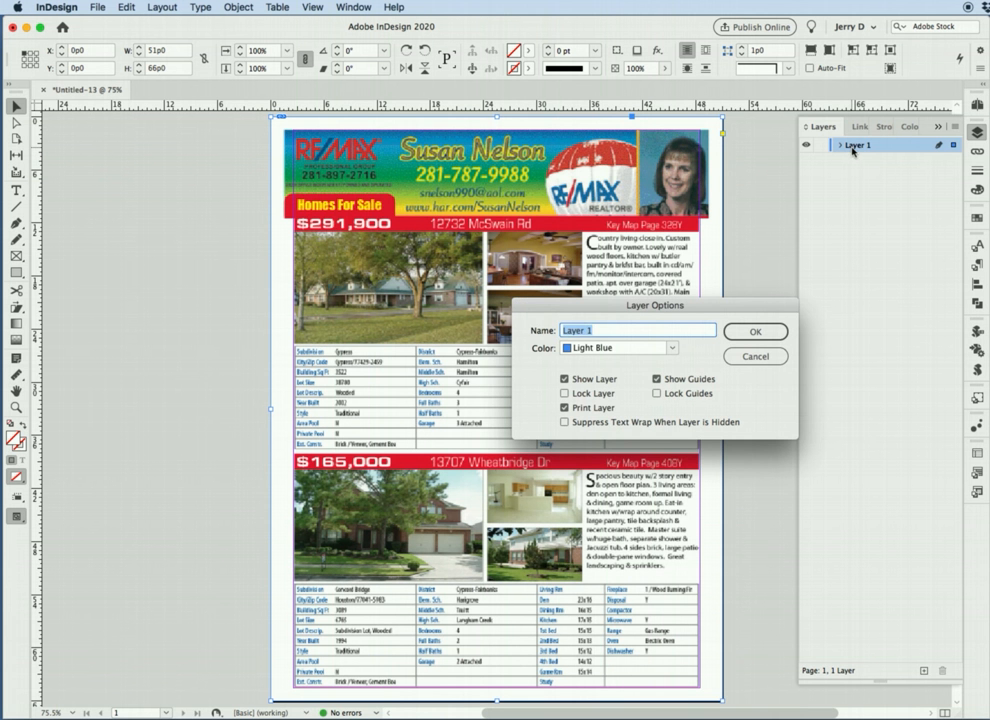
type("background")
key("Return")
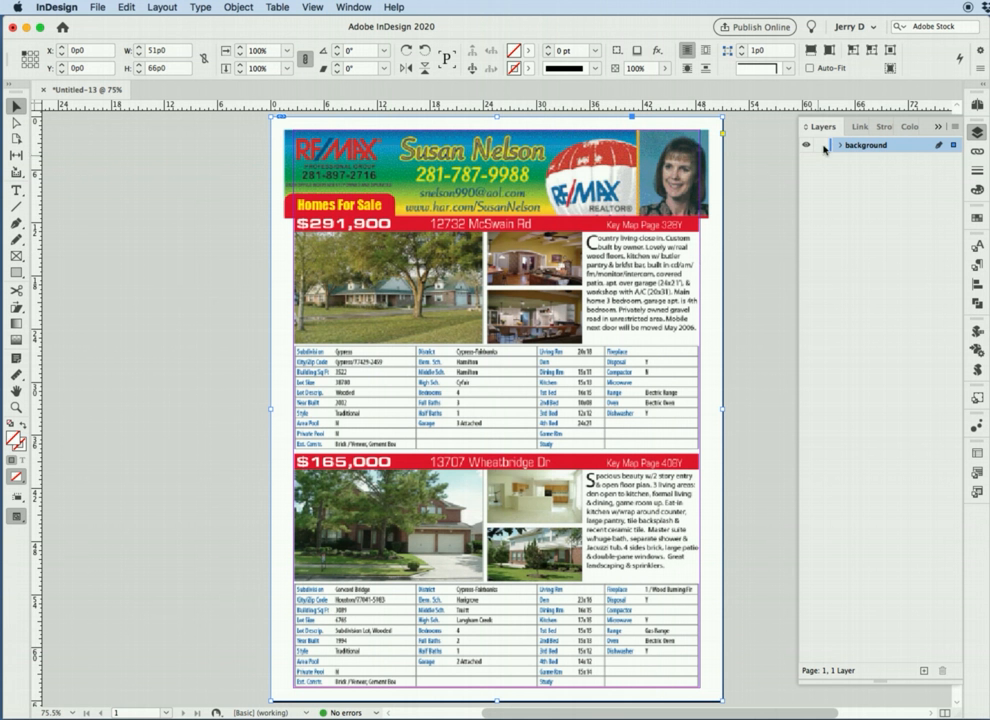
- Set the flyer template image's opacity to 30% and lock the background layer
left_click(821, 145)
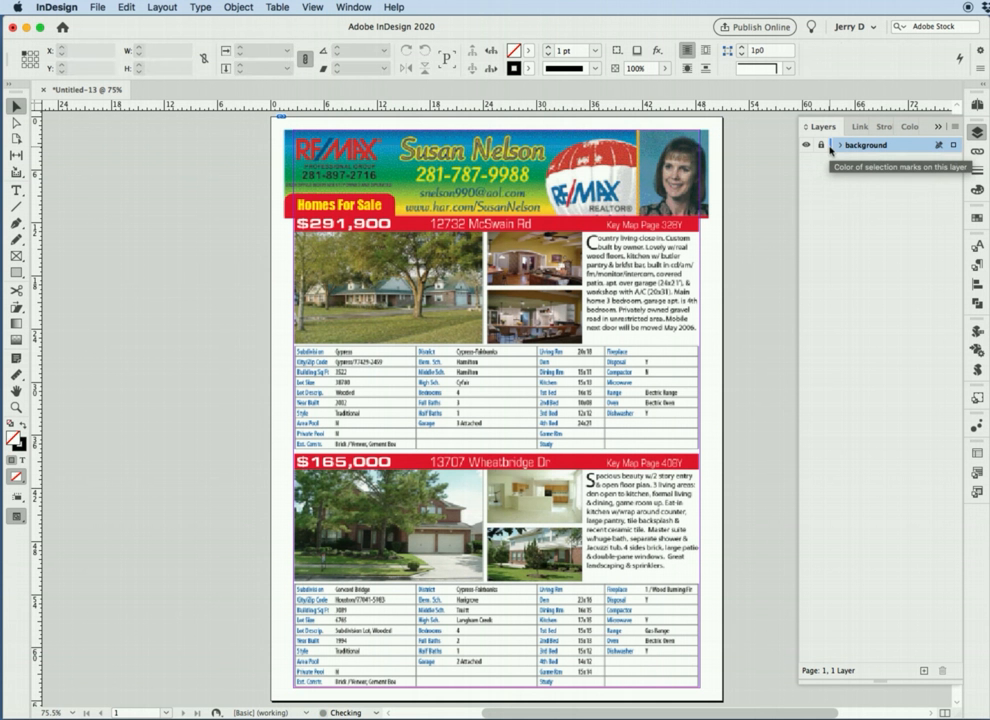
left_click(821, 146)
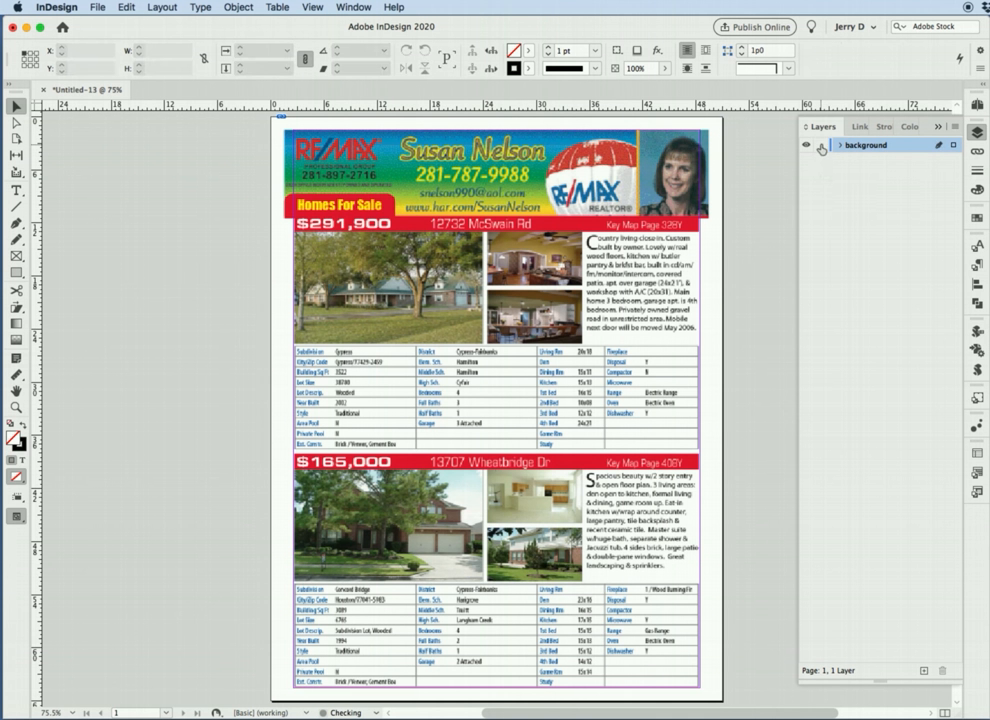
left_click(462, 158)
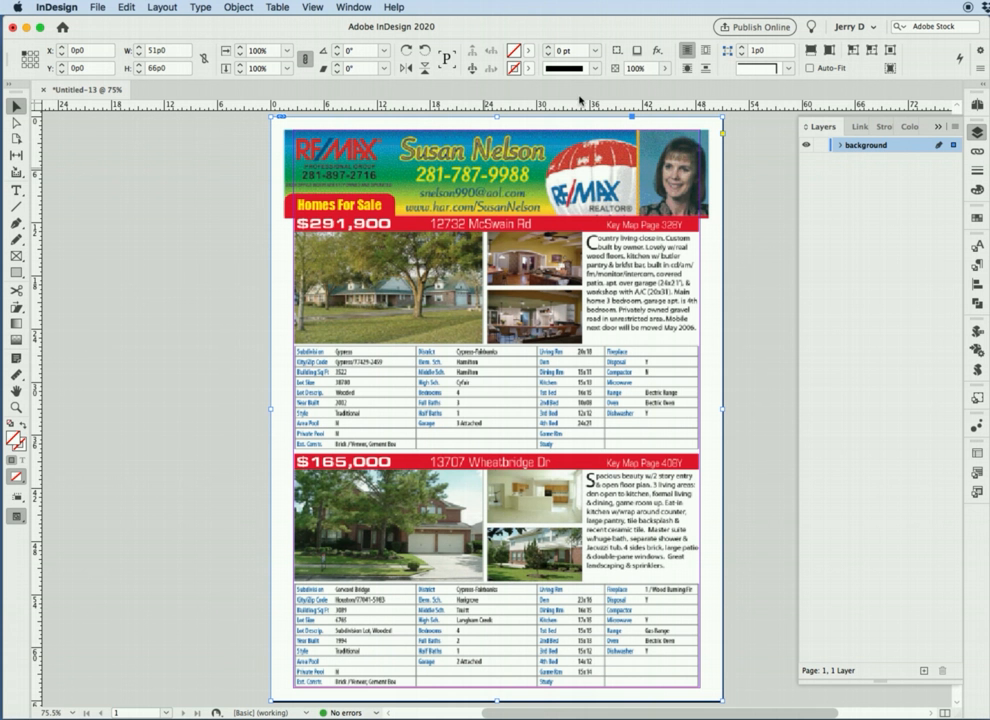
left_click(632, 68)
type("30")
key("Return")
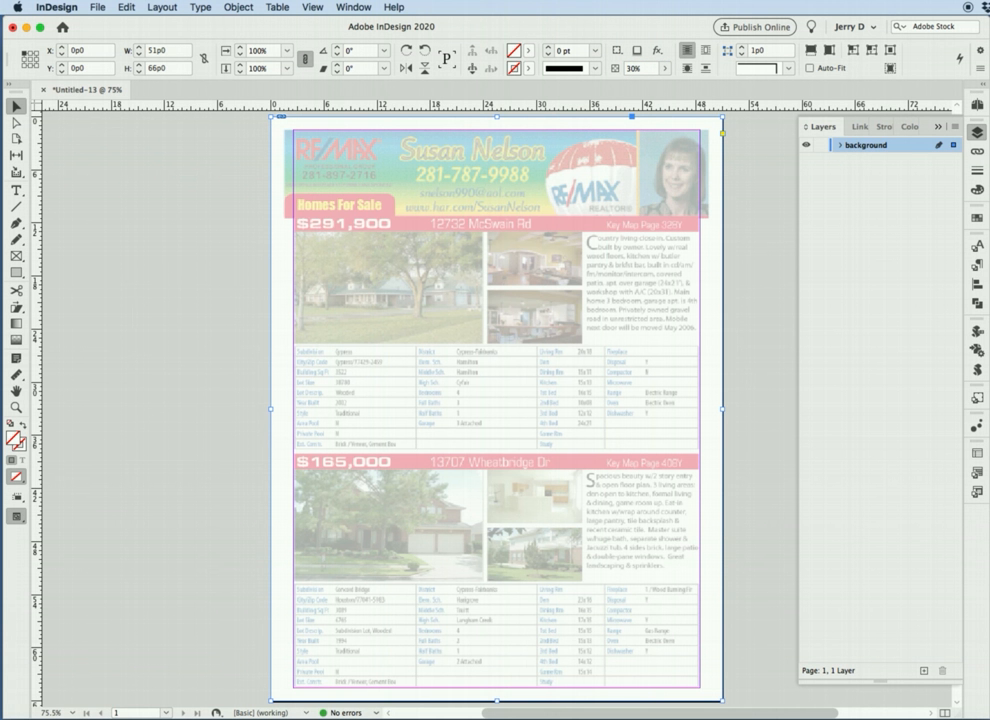
left_click(821, 146)
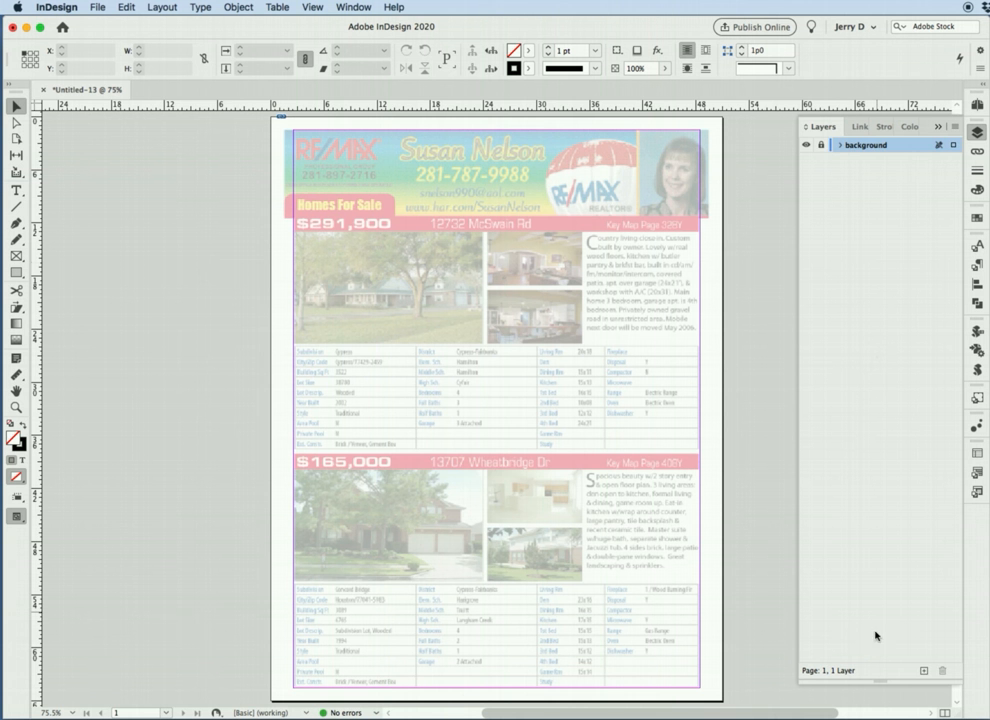
- Create a new layer above the background layer and name it Live
left_click(925, 672)
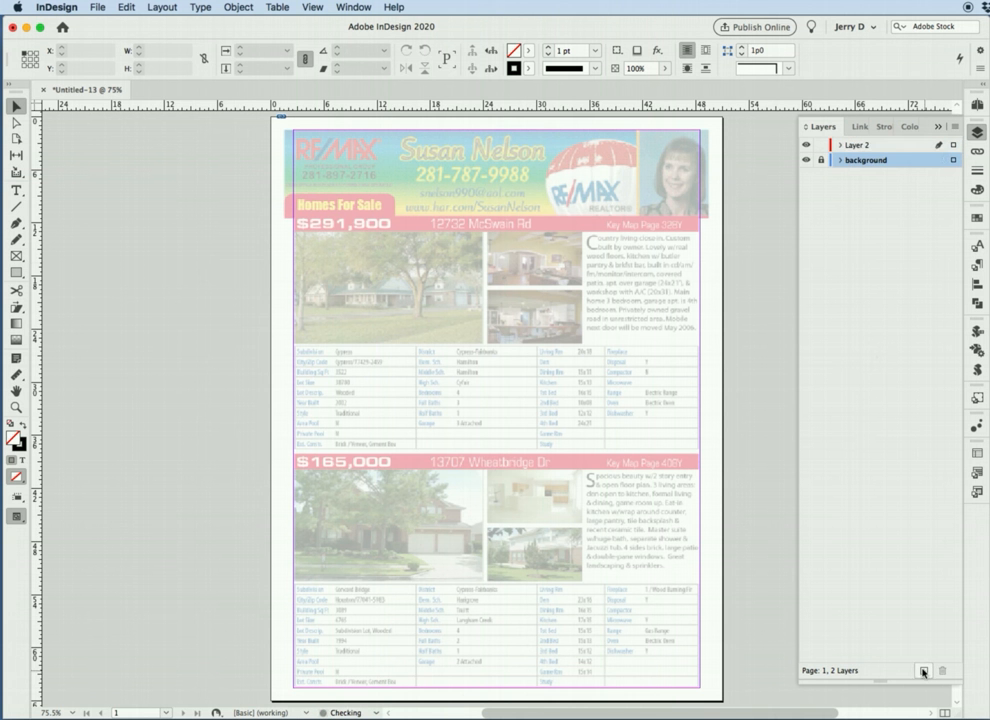
left_click(854, 148)
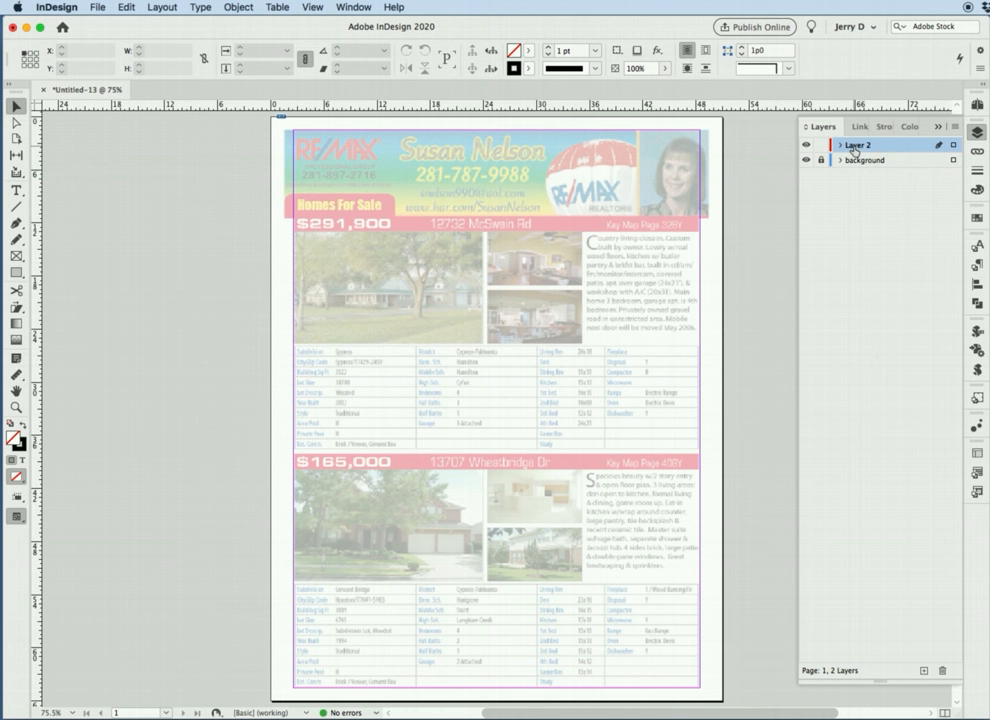
double_click(854, 148)
type("Live")
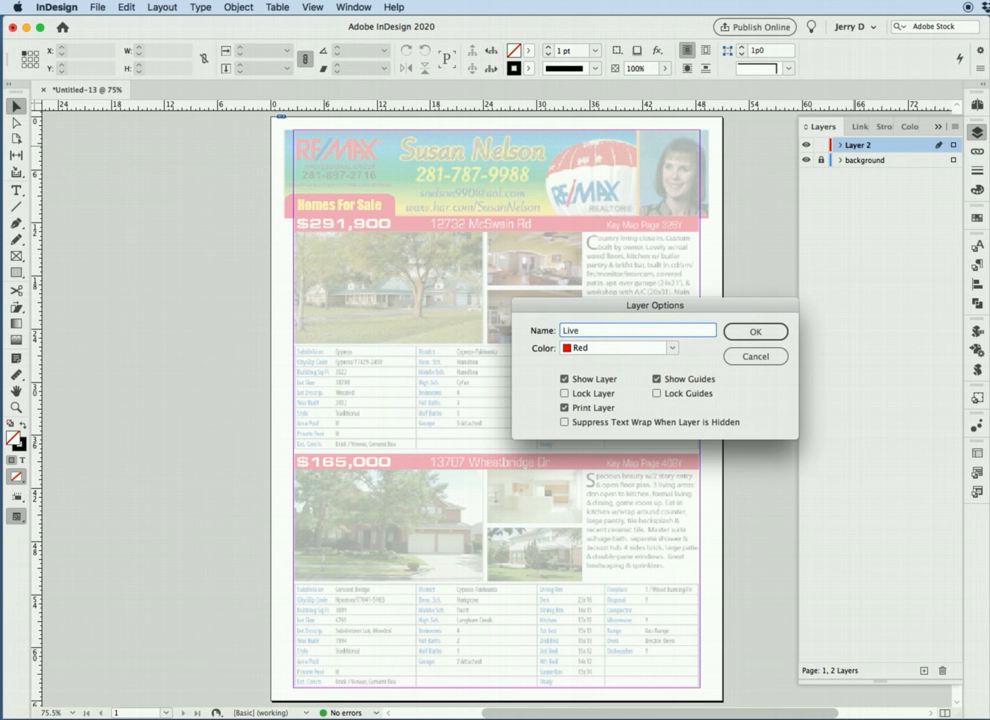
key("Return")
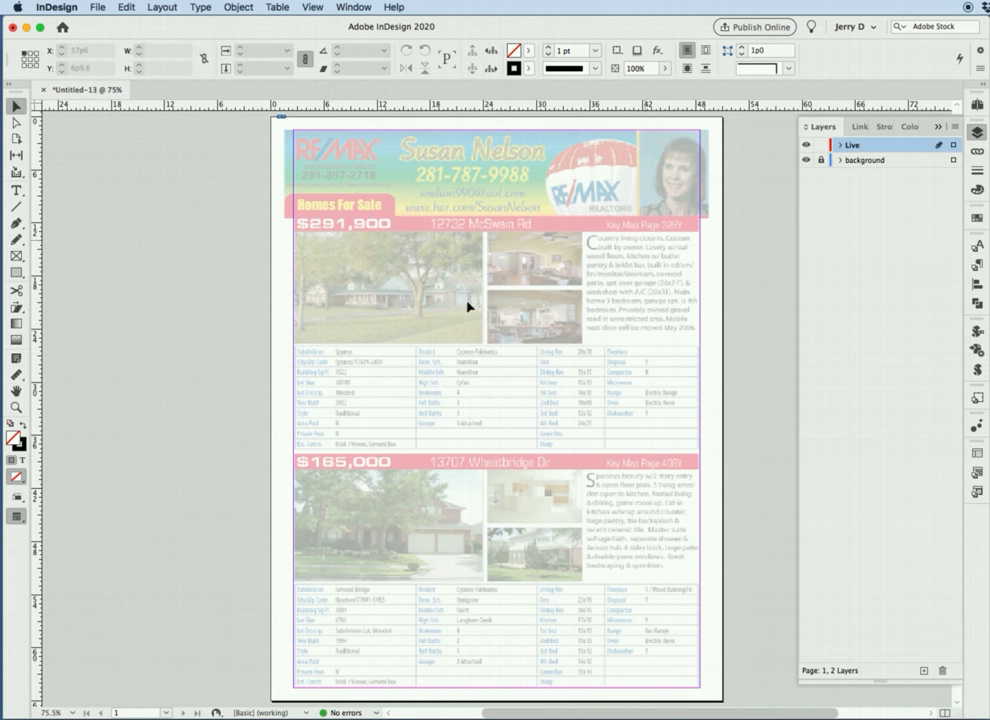
- Draw a rectangle frame about 21p4 by 12p7 over the upper listing's large house photo, aligned to the margin guide
left_click_drag(272, 209, 533, 418)
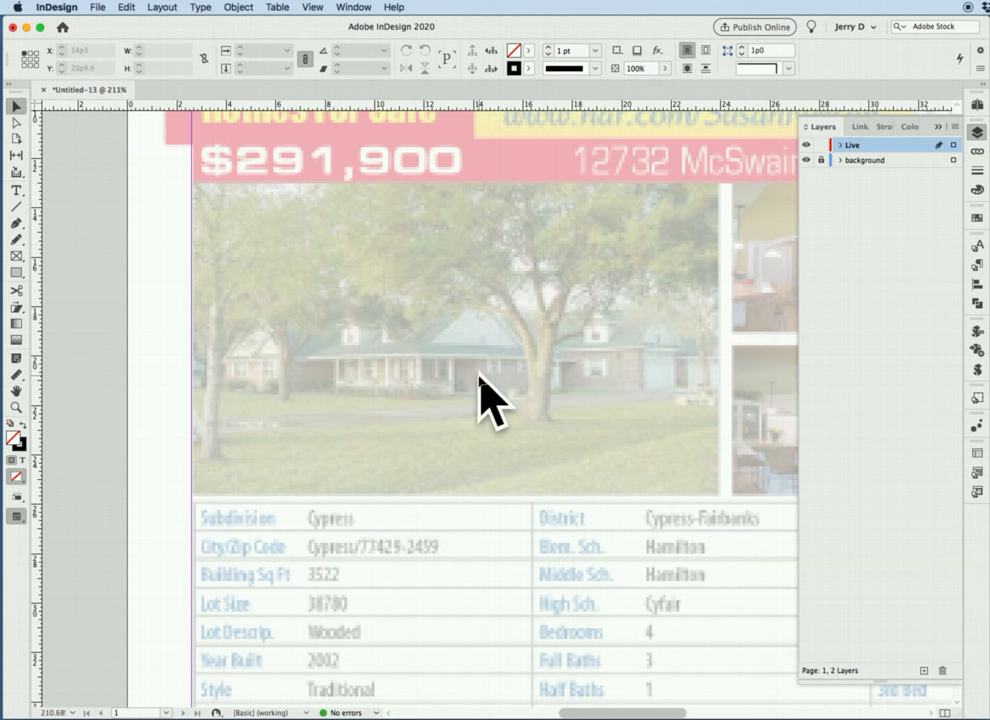
left_click(16, 257)
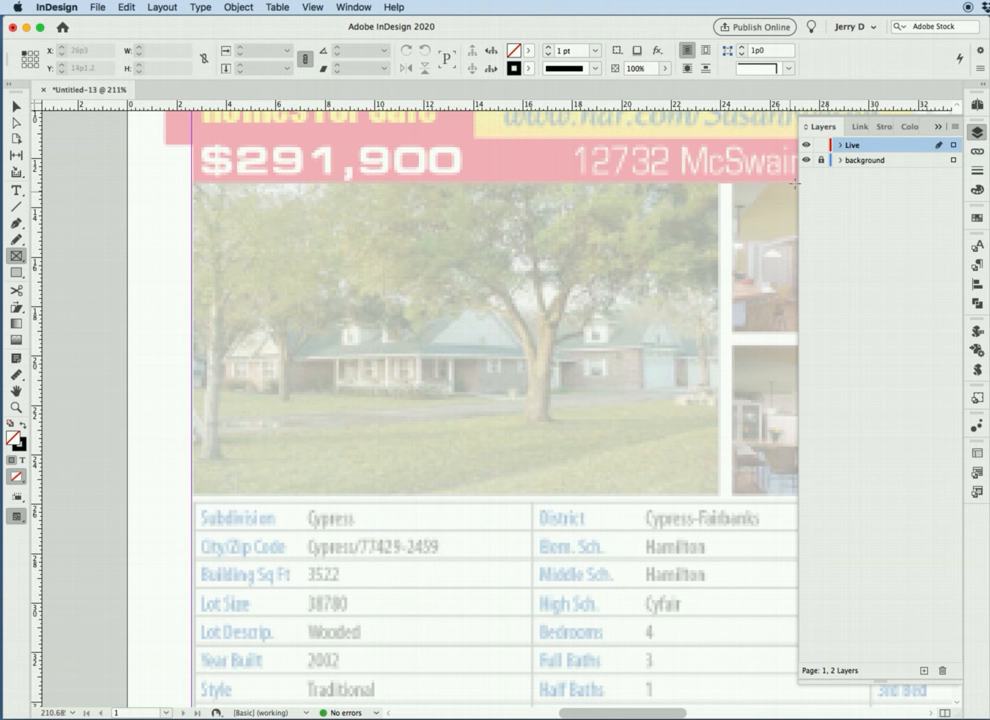
left_click_drag(719, 183, 192, 495)
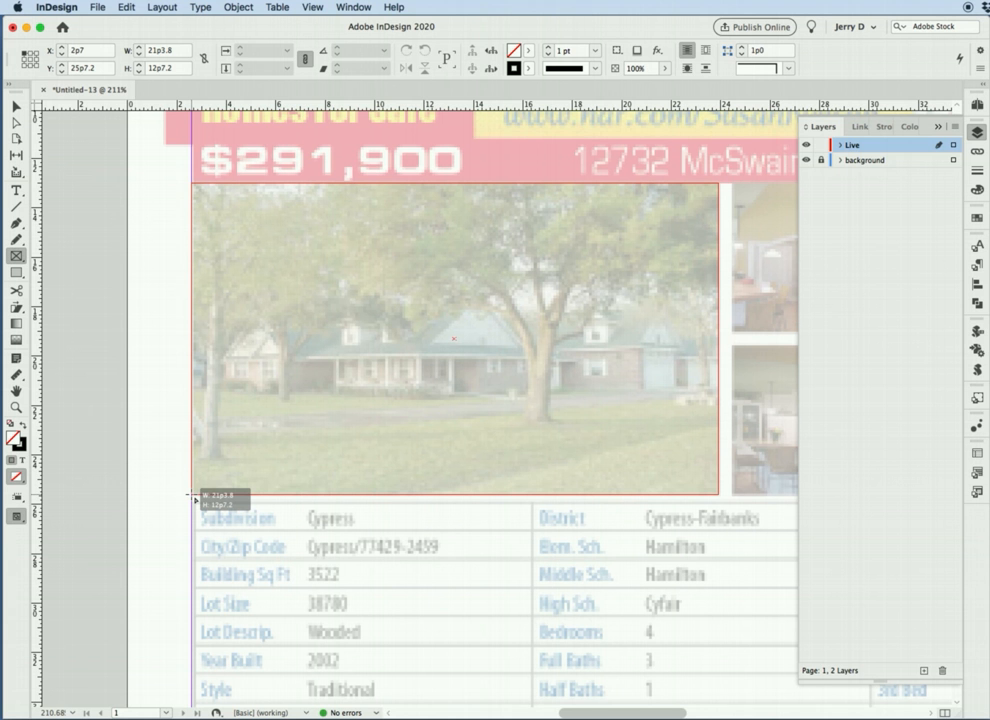
left_click_drag(192, 494, 192, 494)
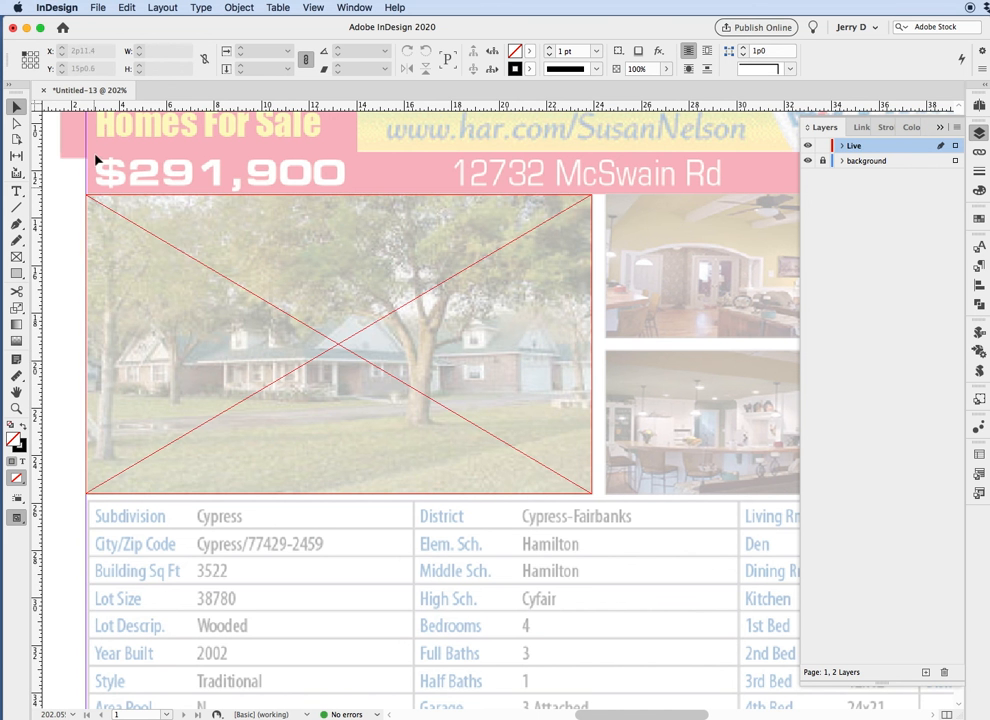
- Add a horizontal ruler guide at about 20p1 and vertical guides at about 6p2 and 20p8 across the large house photo
left_click_drag(84, 103, 137, 362)
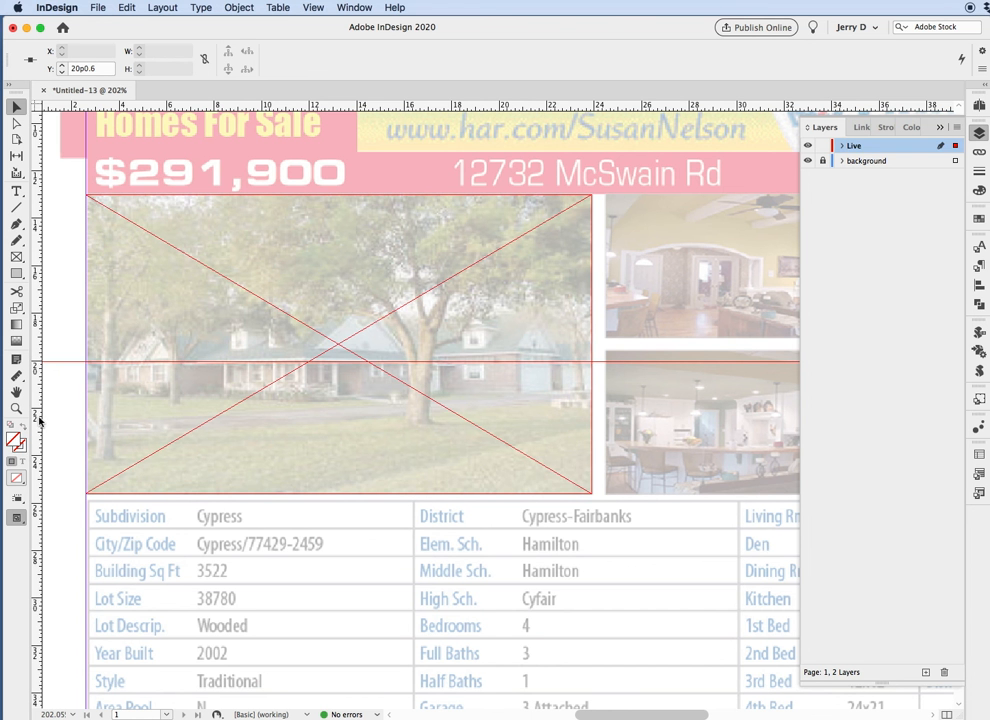
left_click_drag(39, 421, 170, 398)
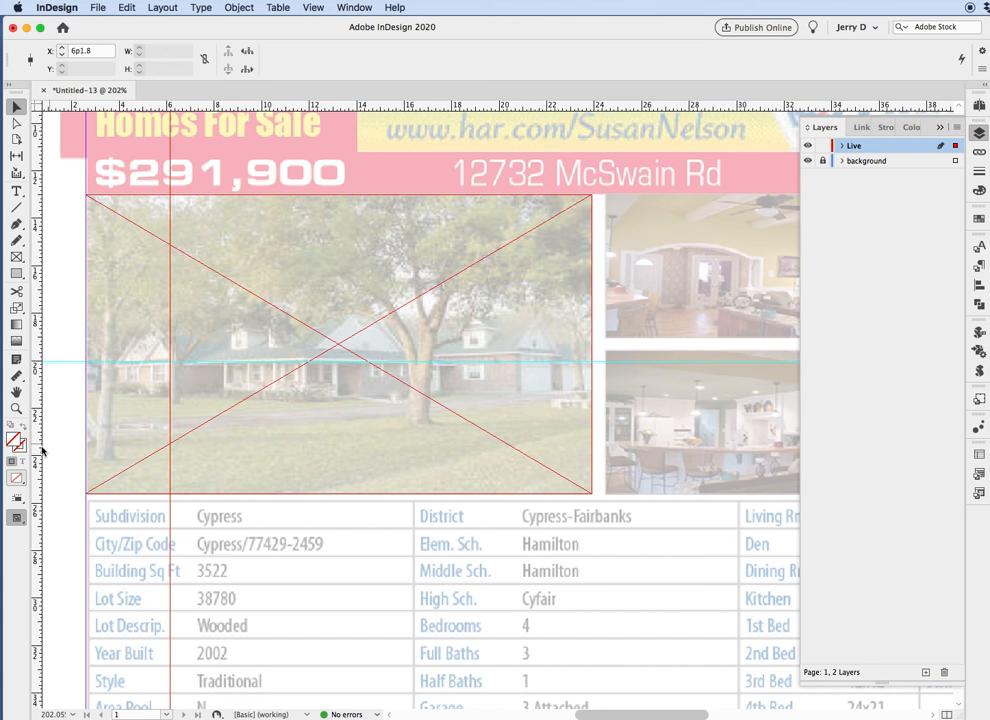
left_click_drag(31, 350, 516, 390)
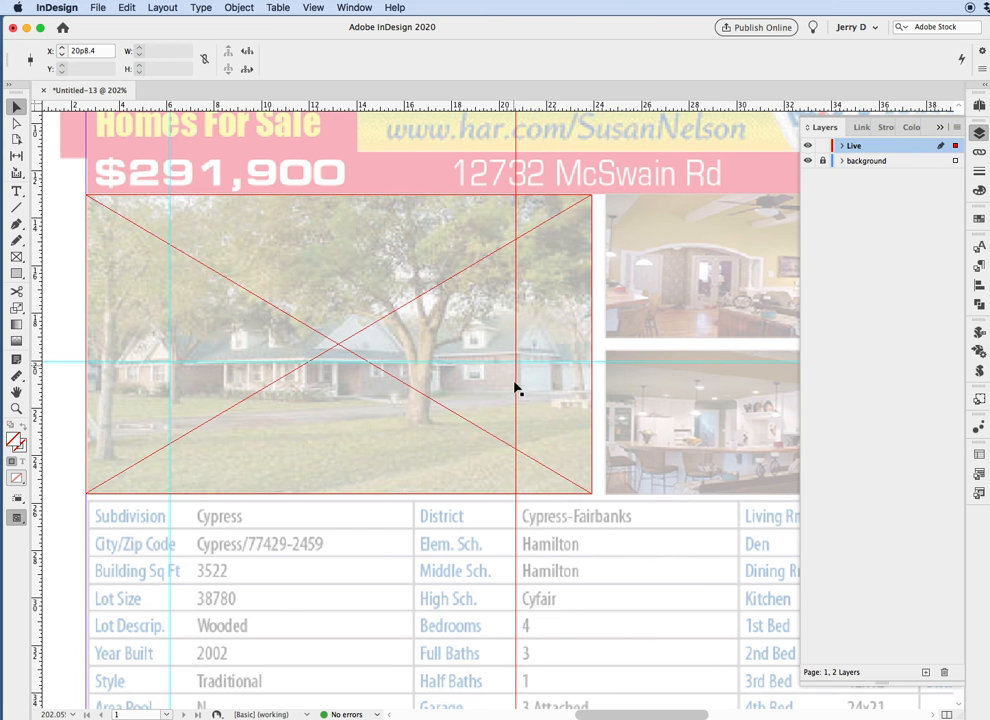
- Place 2815-1.jpg from the Links folder into the large house photo frame
left_click(421, 454)
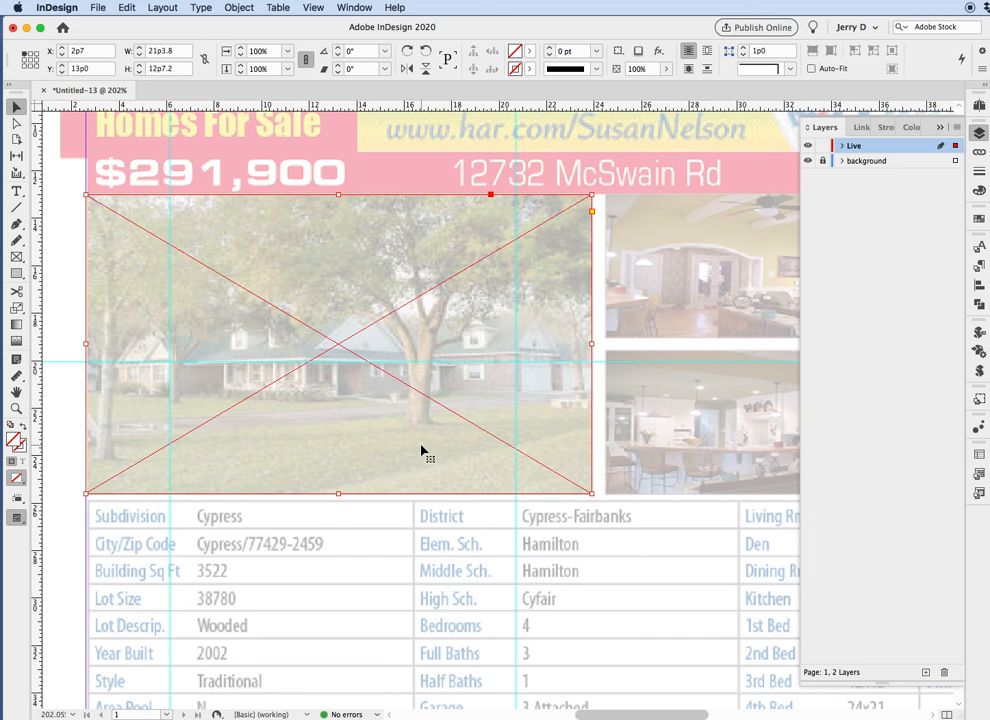
scroll(338, 424, "right", 3)
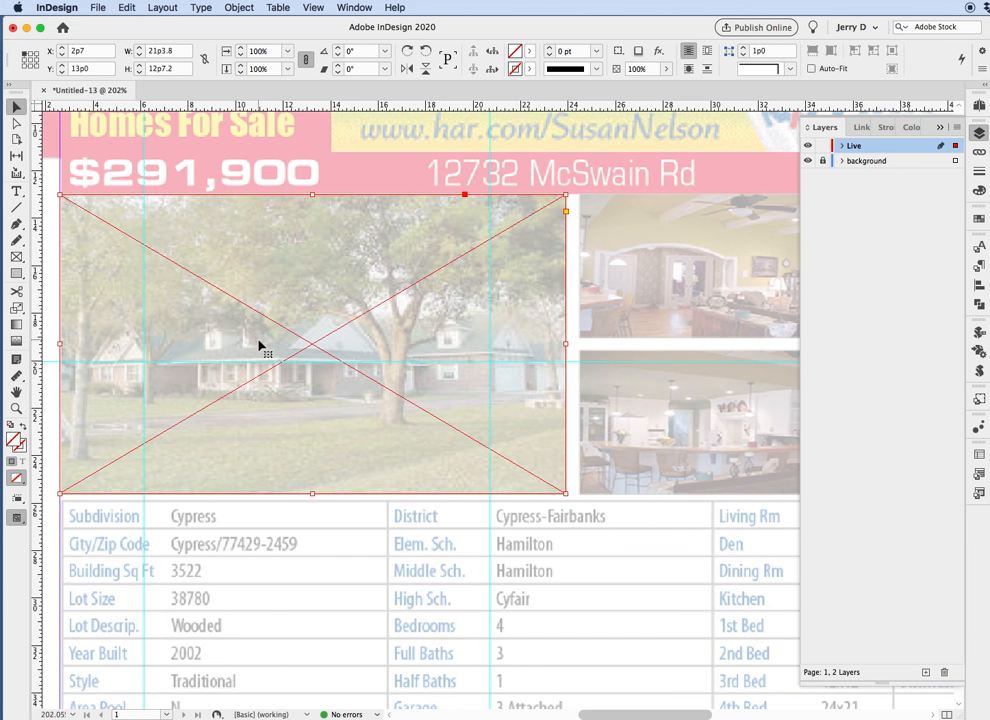
key("super+d")
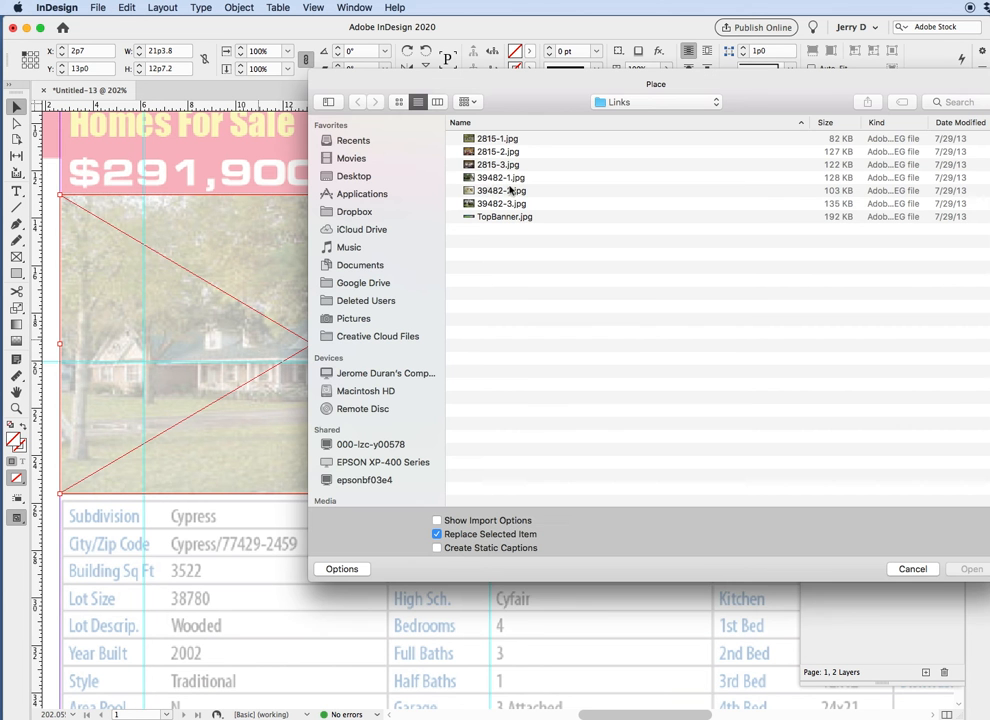
left_click(490, 142)
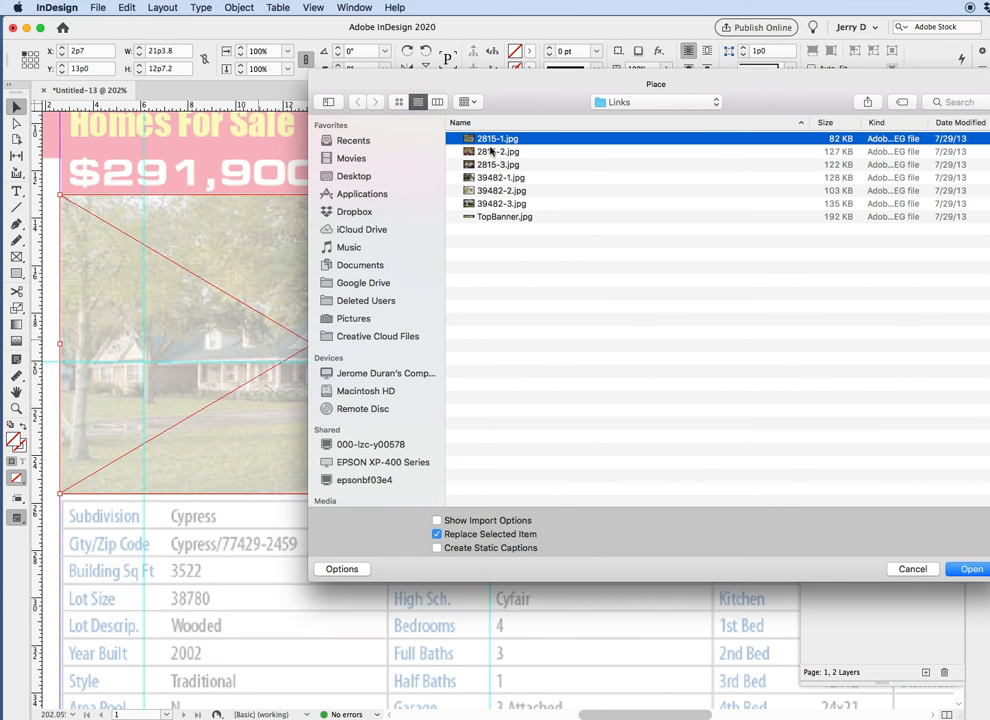
left_click(970, 569)
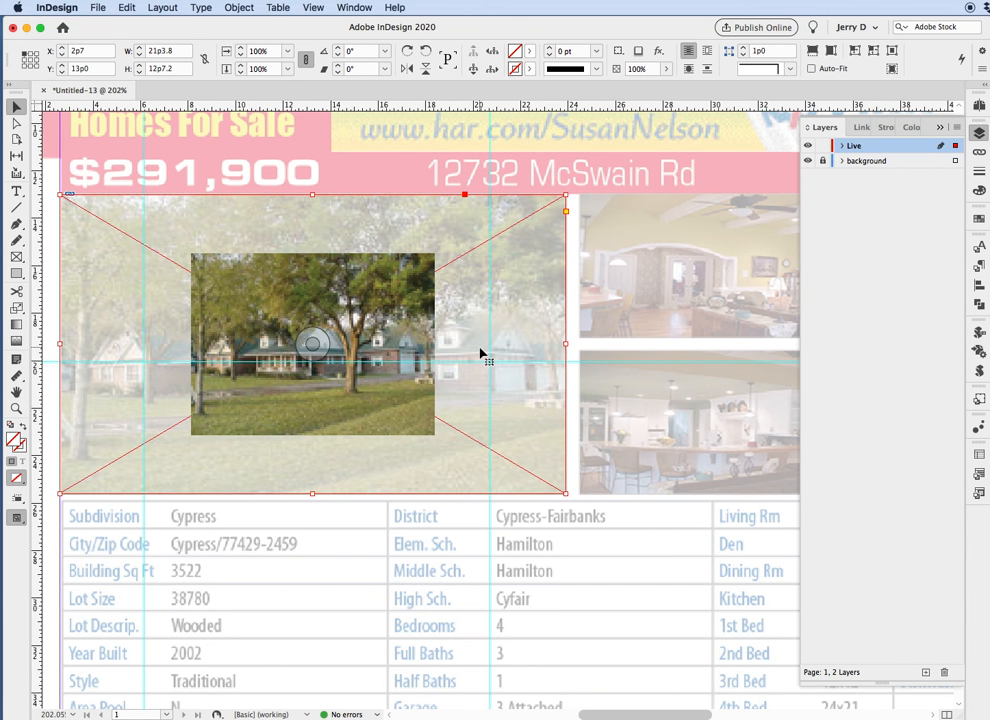
left_click(314, 7)
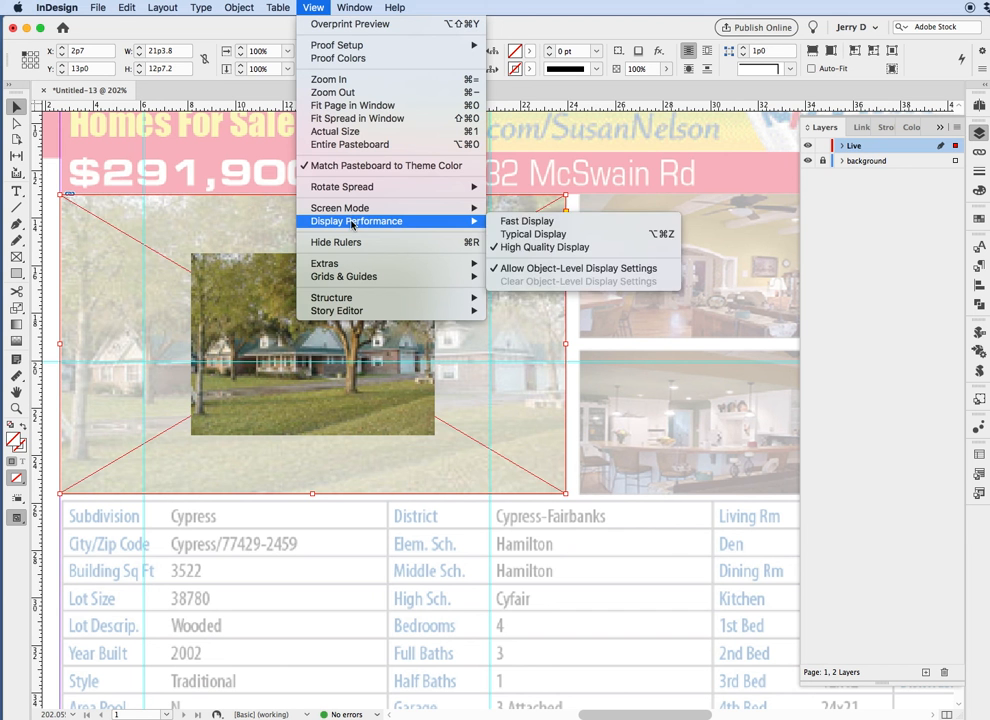
left_click(490, 409)
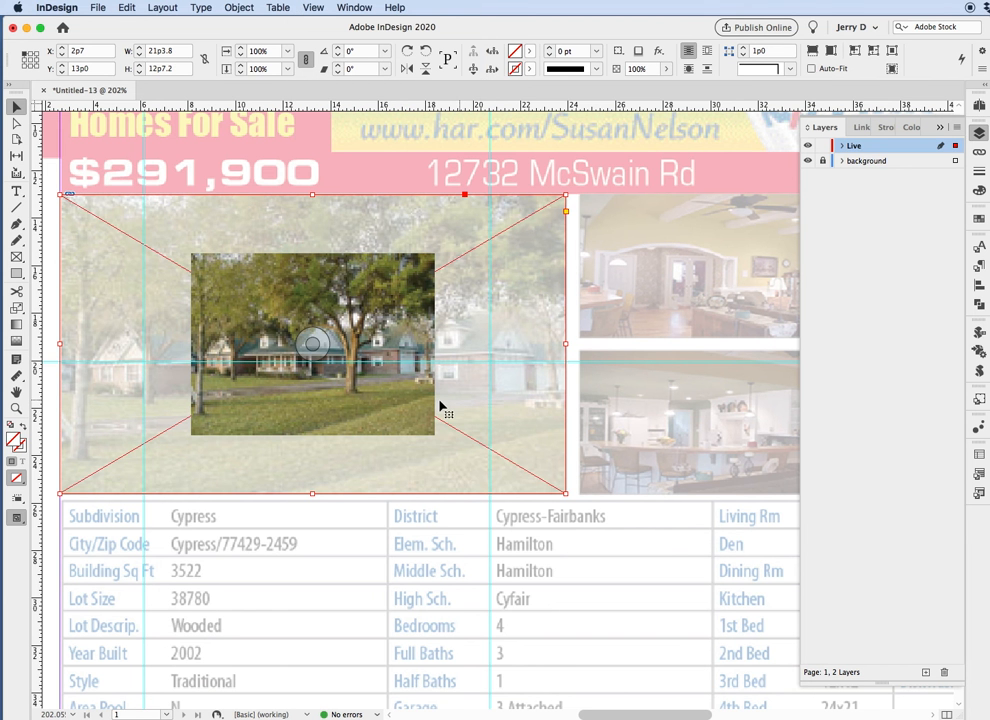
left_click(311, 343)
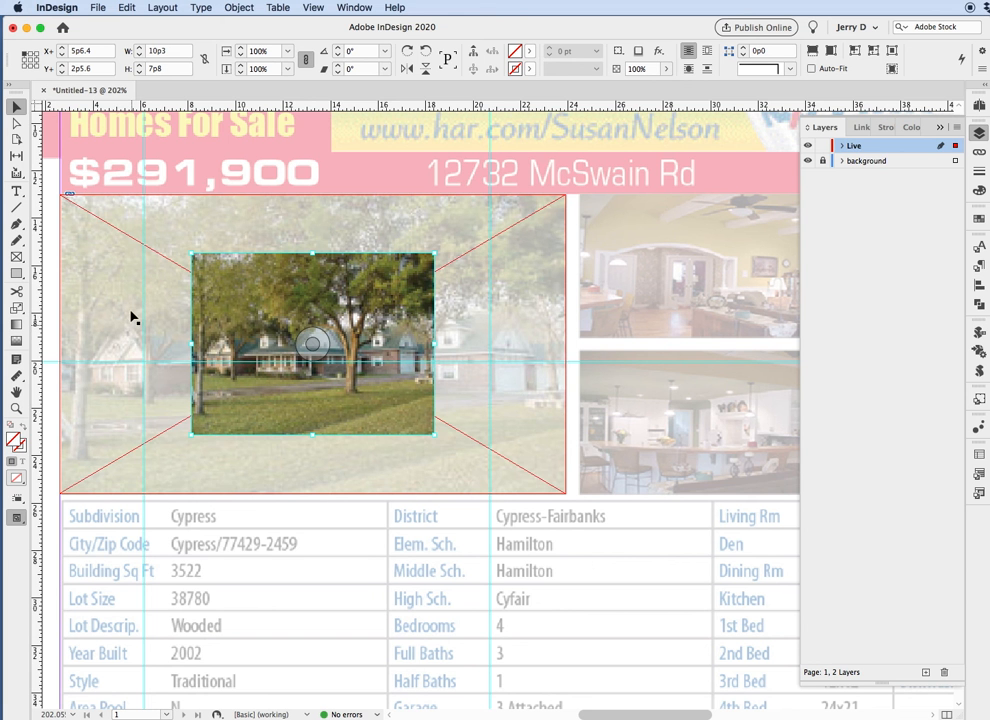
left_click(116, 270)
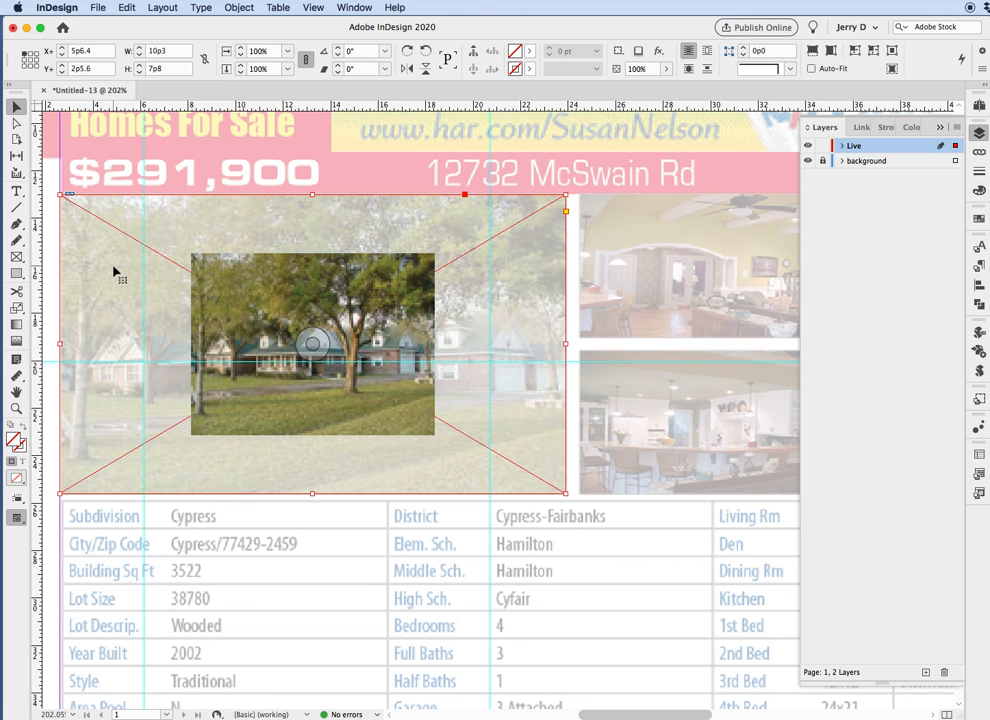
- Move the placed house photo inside its frame to about X+ 1p10, Y+ 2p10, lining it up with the guide intersection
left_click(16, 122)
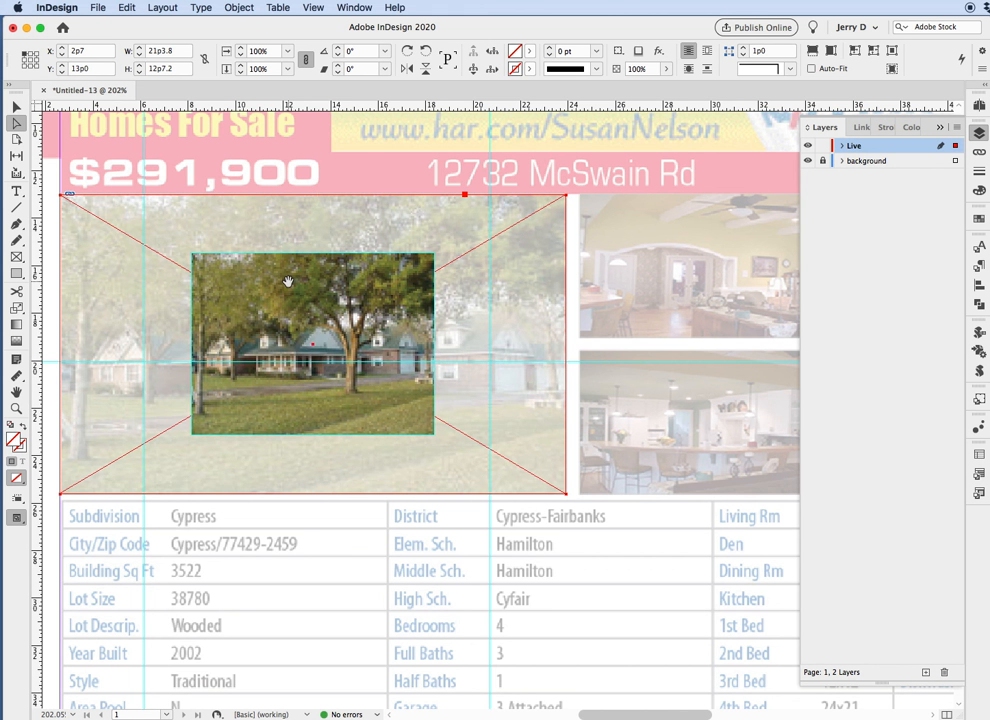
left_click(288, 282)
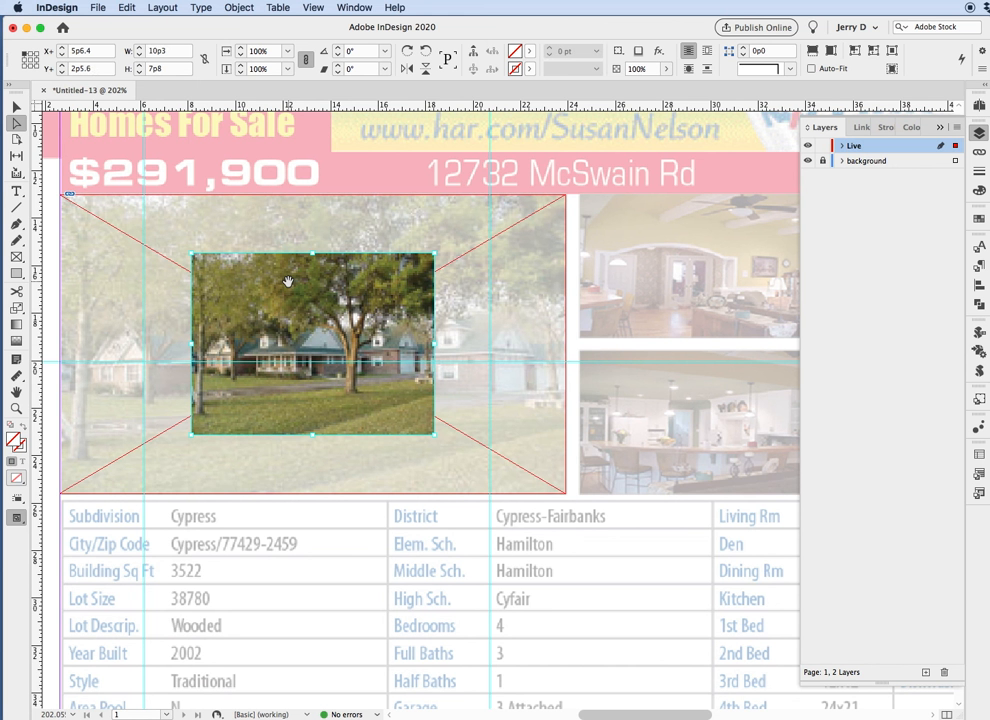
left_click_drag(288, 282, 202, 297)
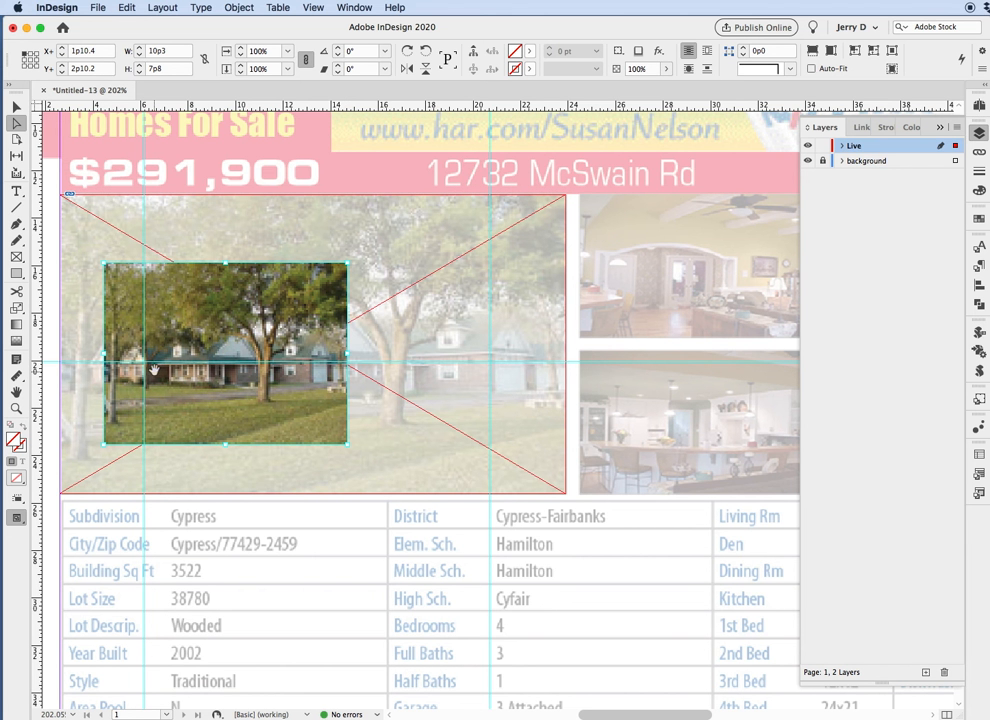
left_click(143, 400)
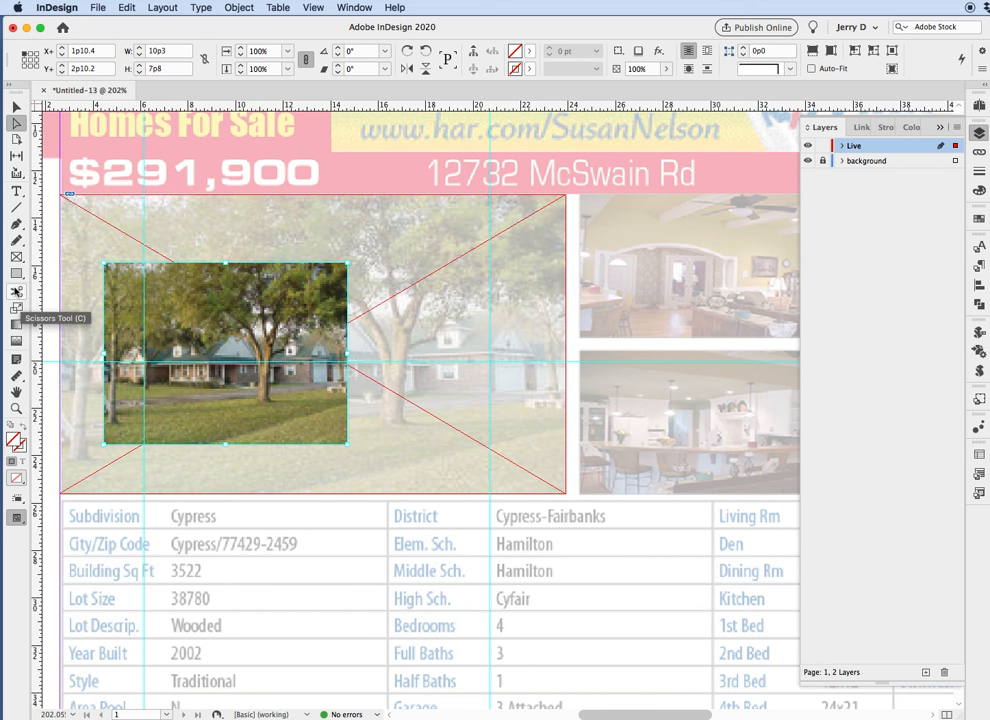
- Scale the placed house photo proportionally to about 208% from the guide intersection so it matches the template photo
left_click(18, 309)
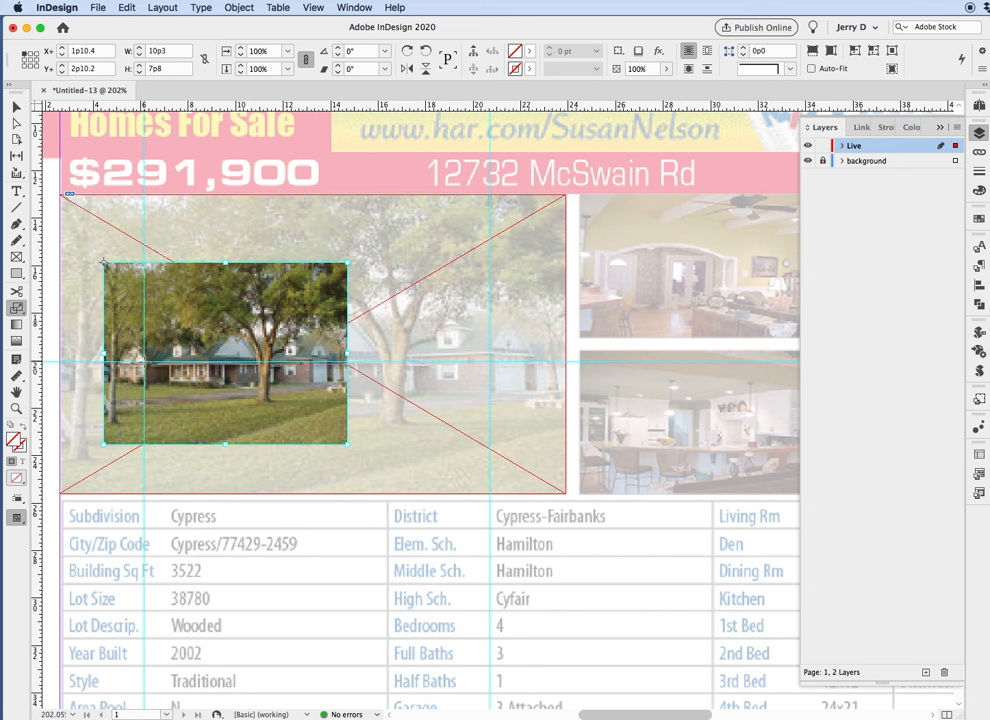
left_click(147, 368)
left_click_drag(347, 263, 572, 172)
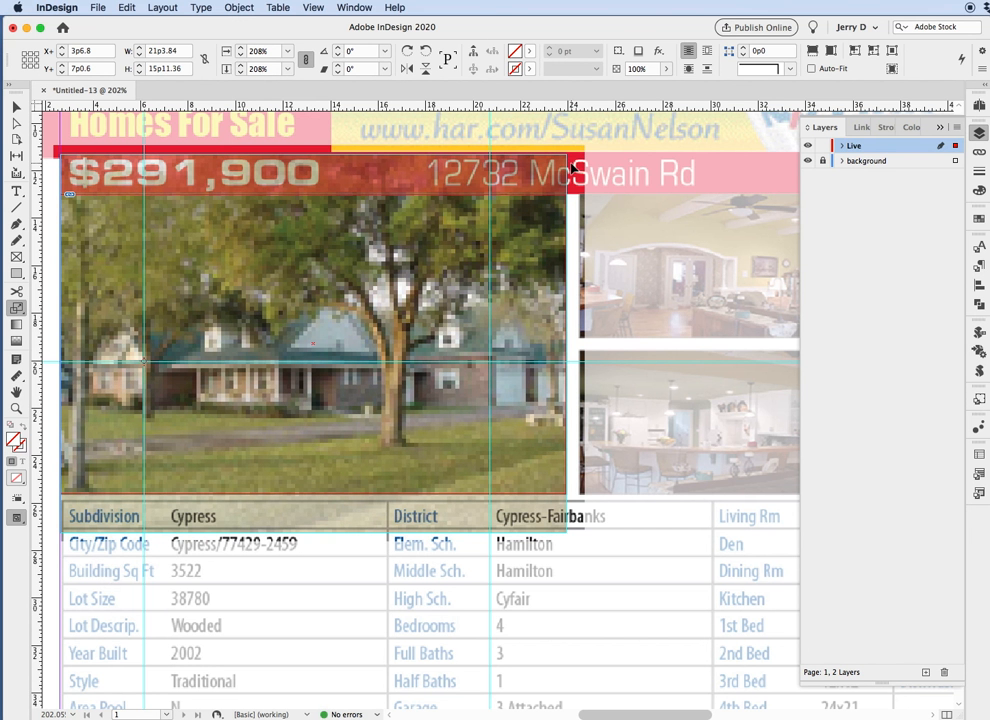
- Finish scaling the house photo, deselect it, and delete all the ruler guides used to align it
left_click_drag(572, 171, 572, 171)
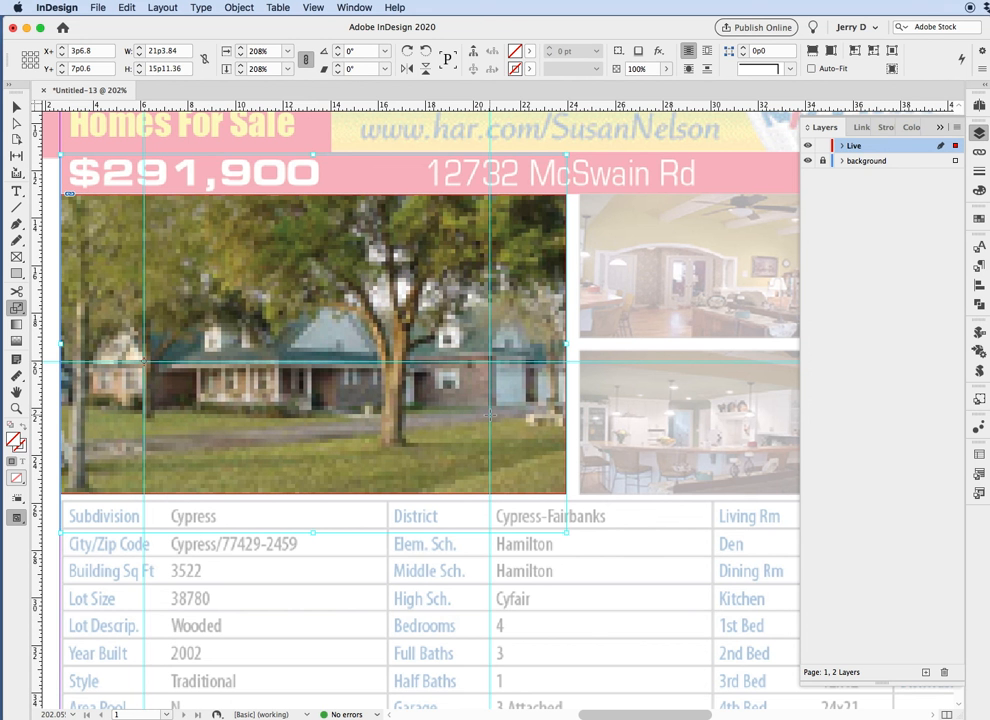
left_click(16, 106)
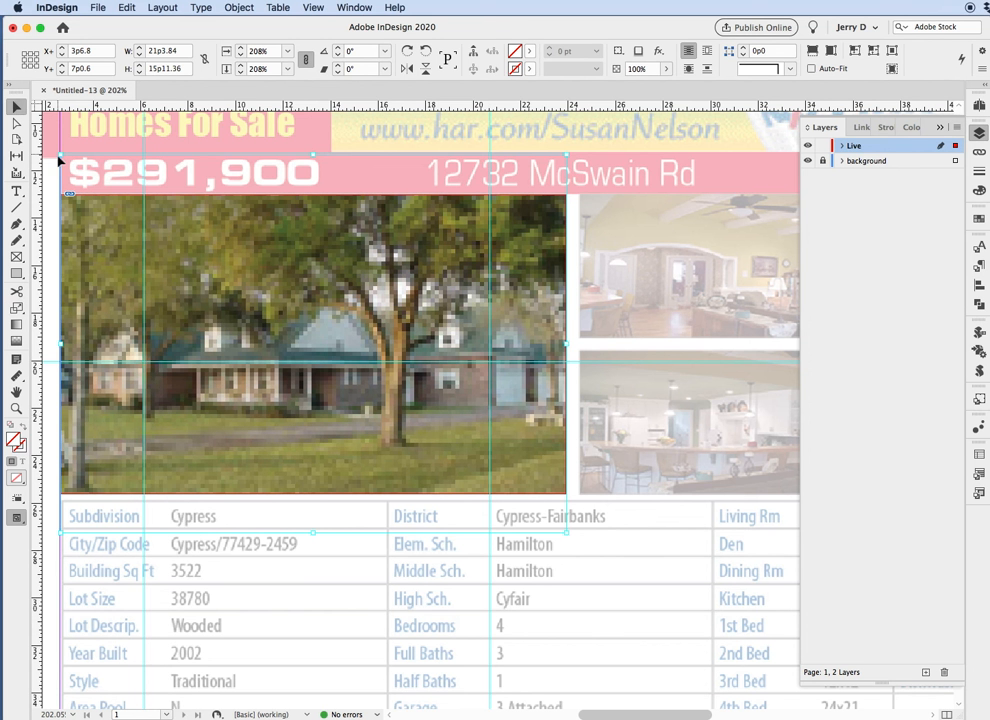
left_click(54, 173)
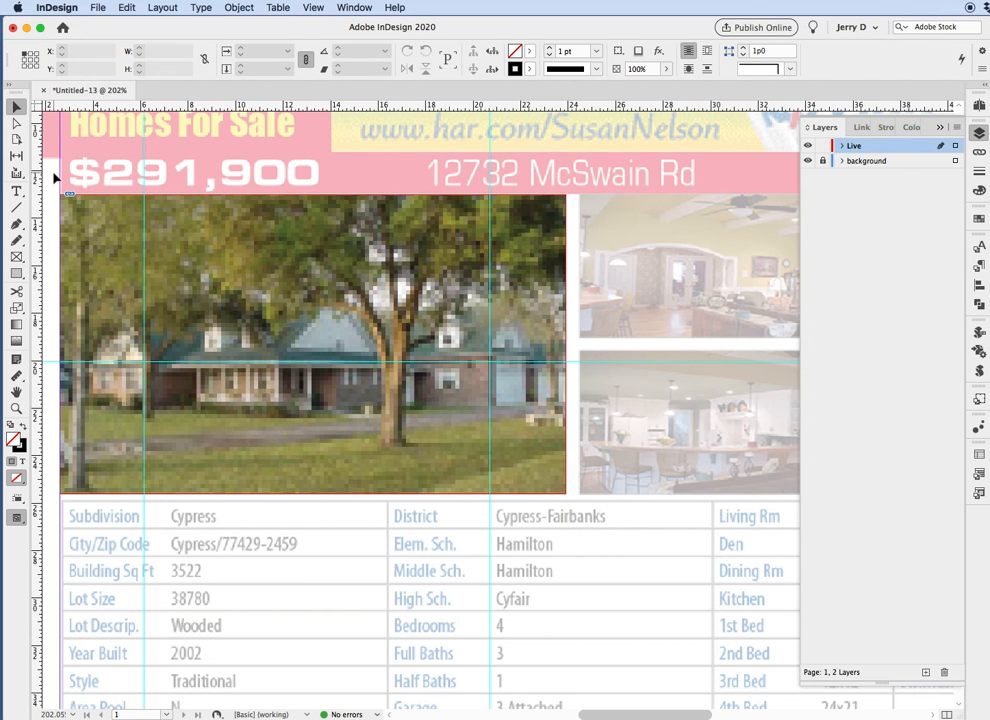
key("super+alt+g")
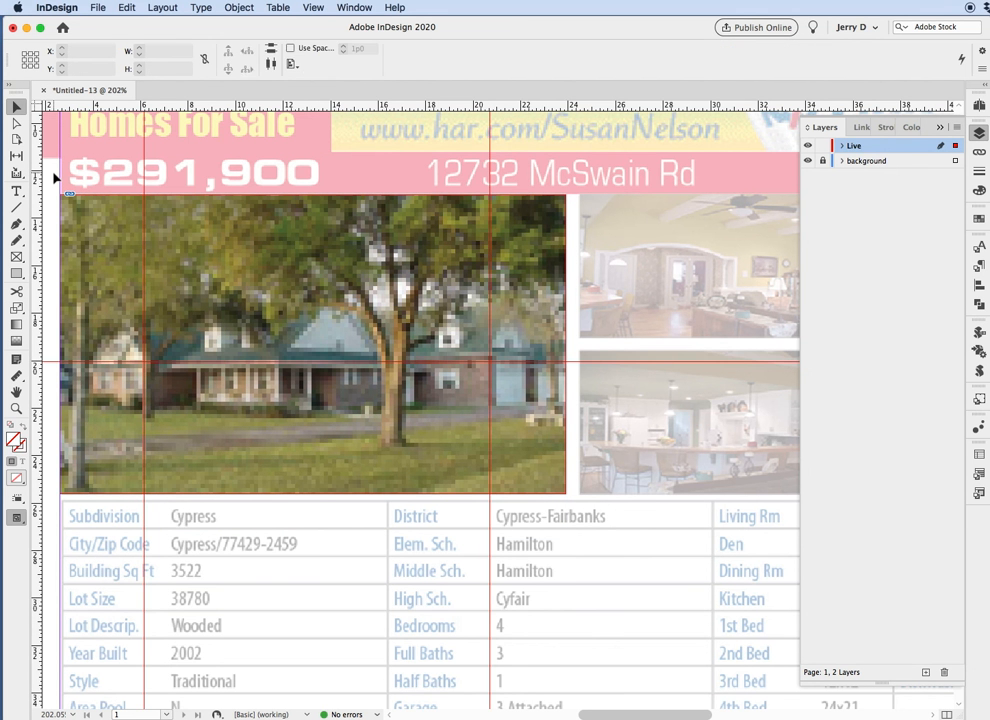
key("Delete")
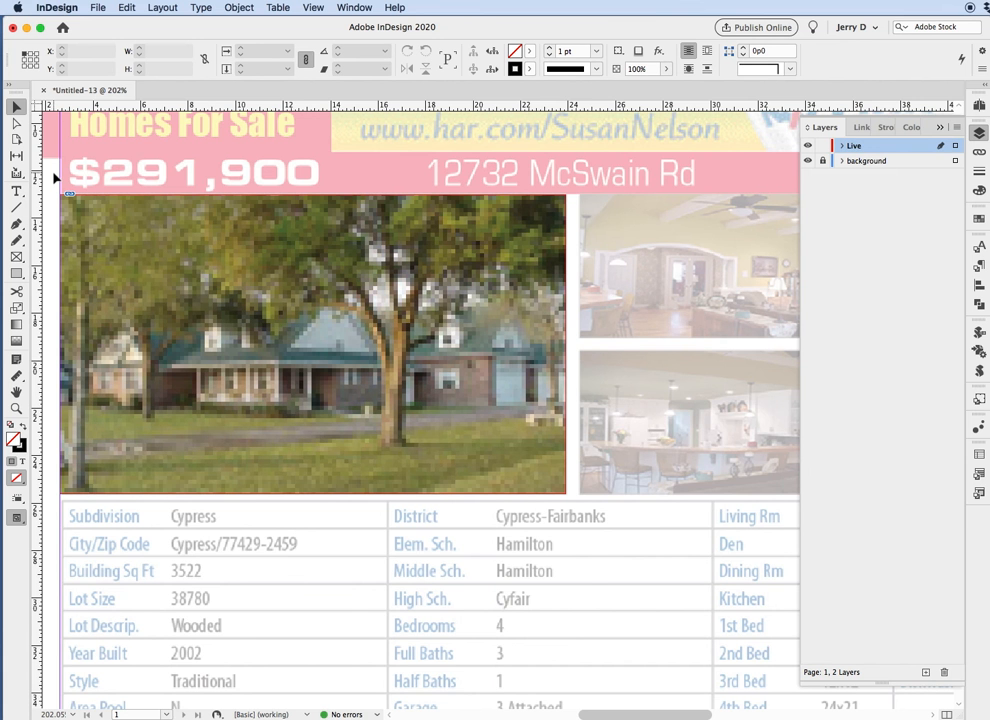
key("super+0")
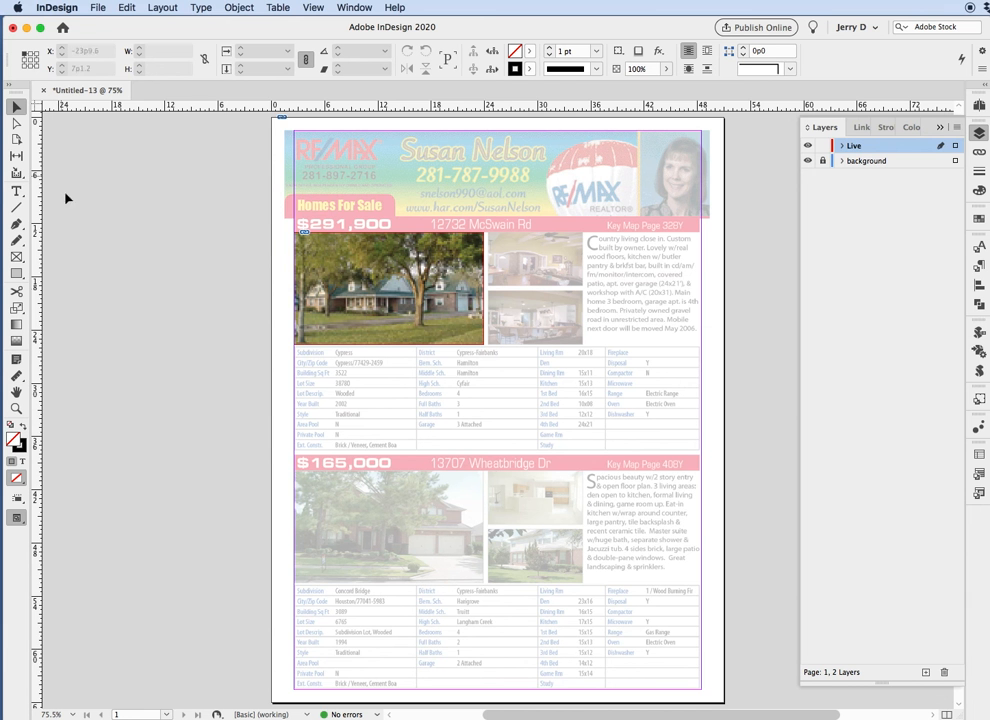